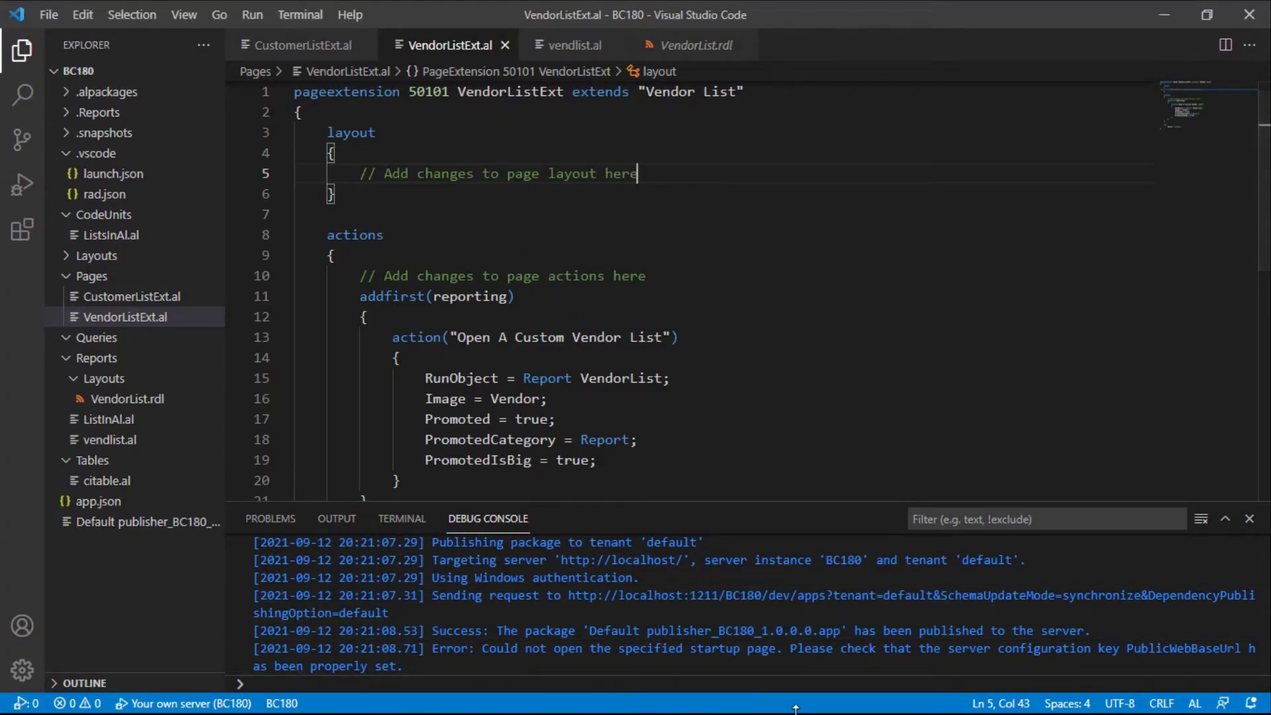
- Open VendorList.rdl from the VS Code Explorer in Report Builder using Open Externally
{"action": "key", "text": "alt+Tab"}
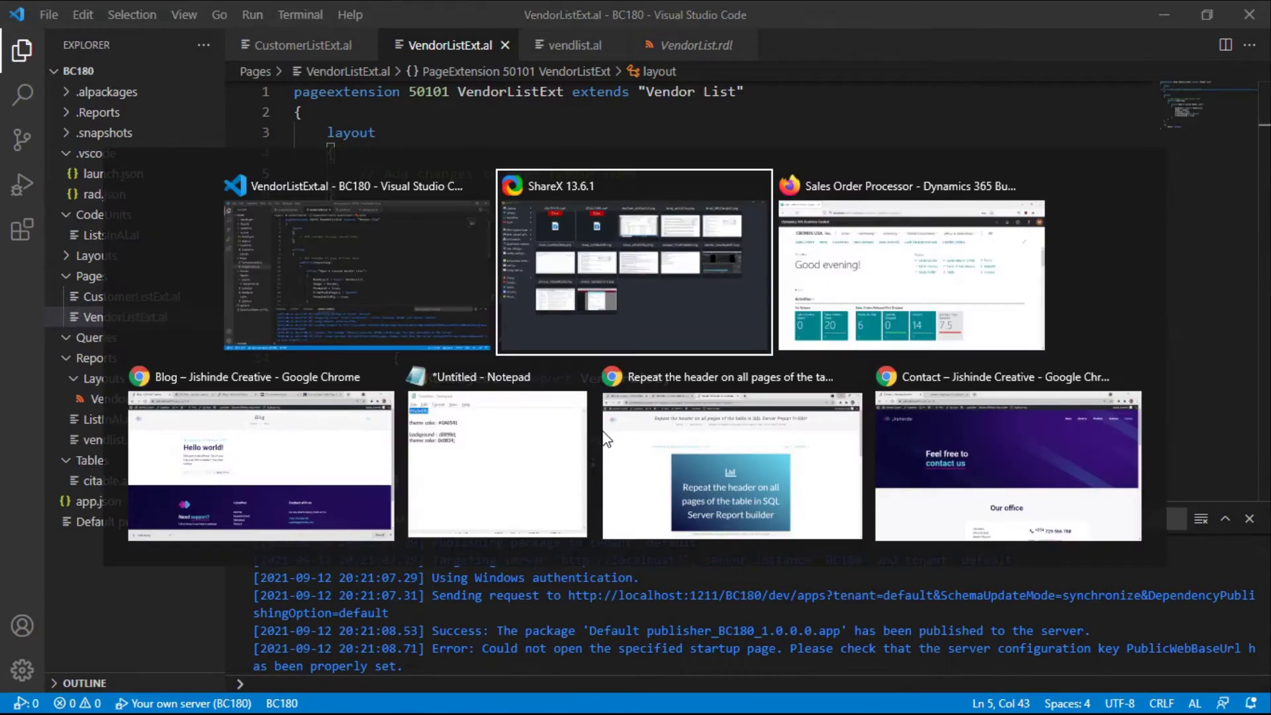
{"action": "key", "text": "alt+Tab"}
{"action": "key", "text": "alt+Tab"}
{"action": "key", "text": "alt+Tab"}
{"action": "key", "text": "alt+Tab"}
{"action": "key", "text": "alt+Tab"}
{"action": "key", "text": "alt+Tab"}
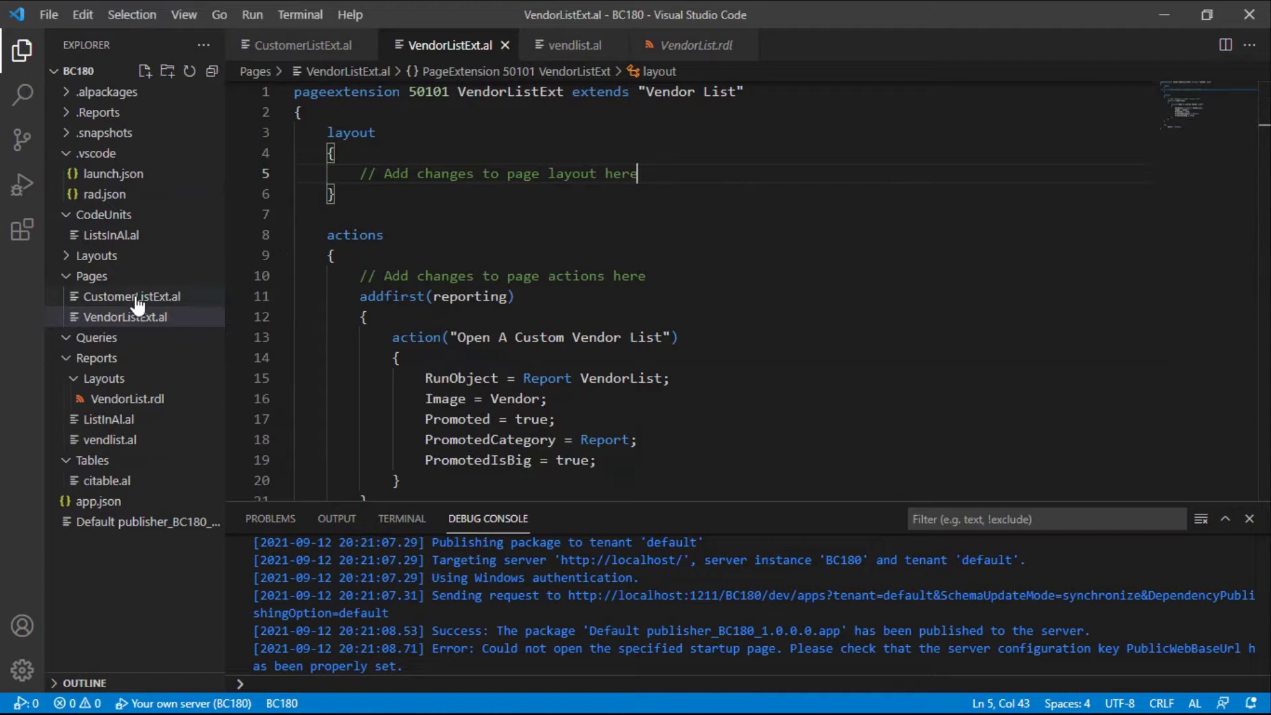
{"action": "right_click", "coordinate": [142, 400]}
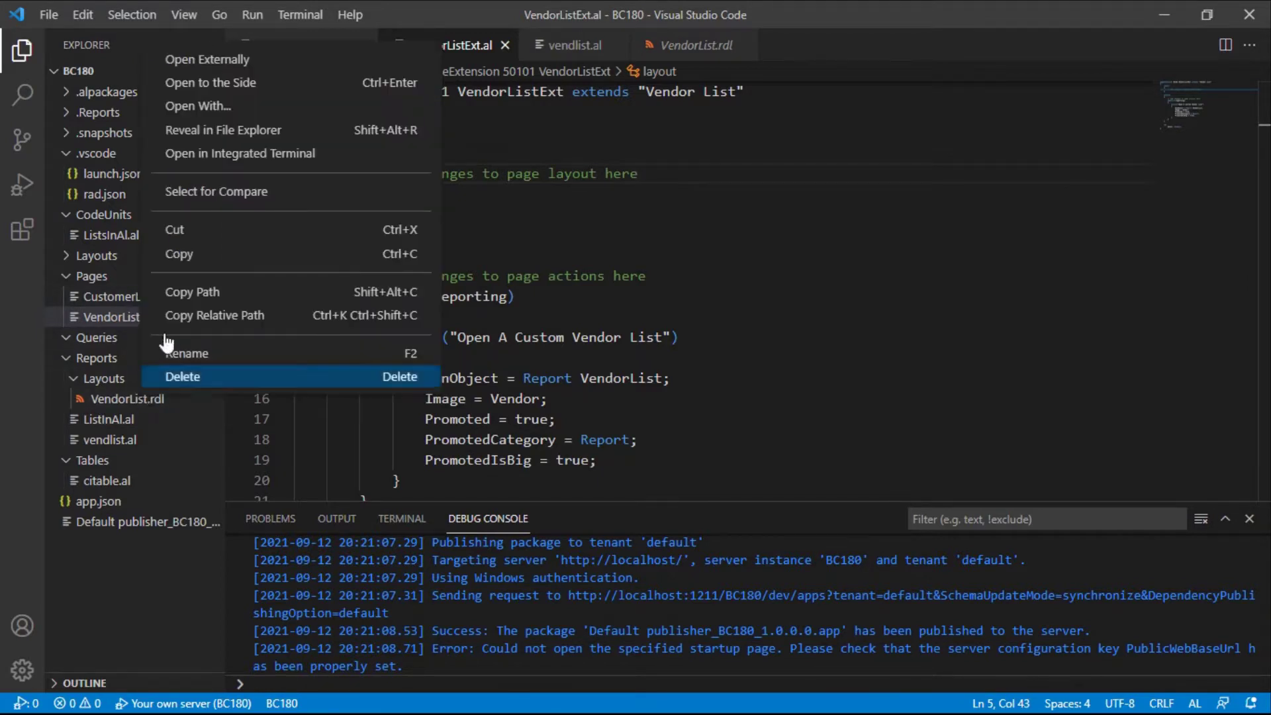
{"action": "left_click", "coordinate": [199, 60]}
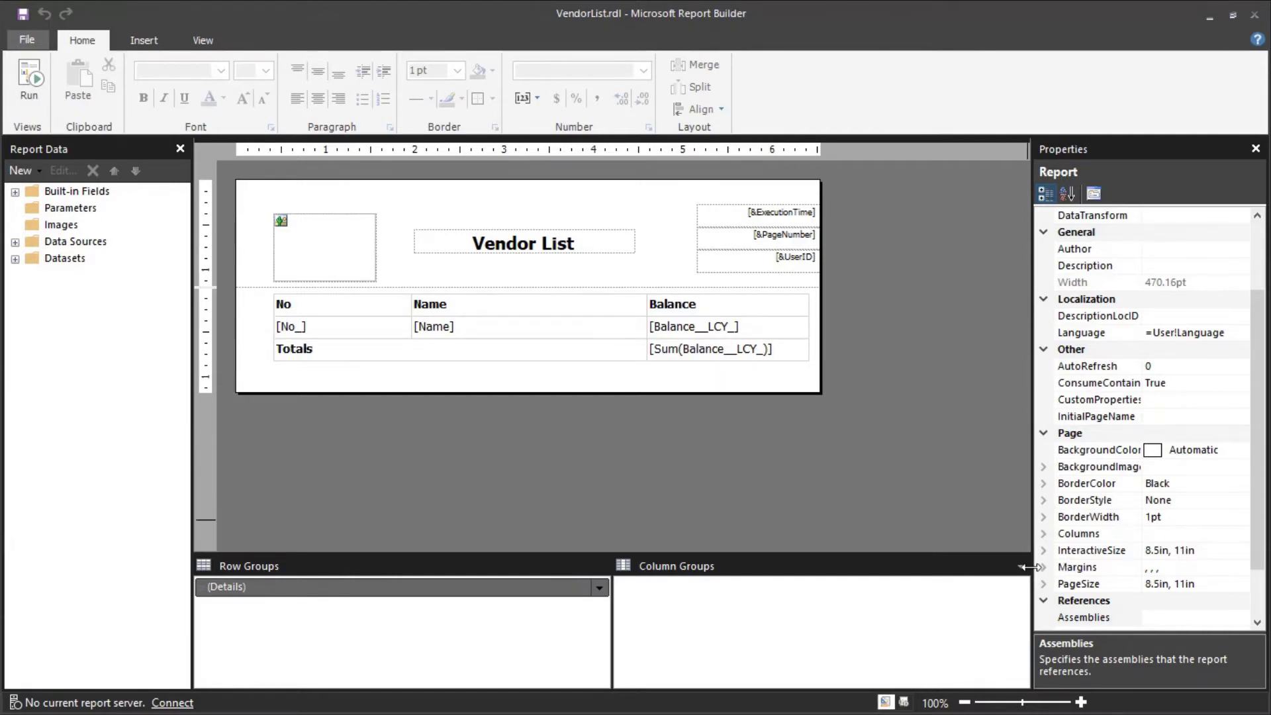
- Switch the grouping pane to Advanced Mode so (Static) members appear beside (Details)
{"action": "left_click", "coordinate": [409, 346]}
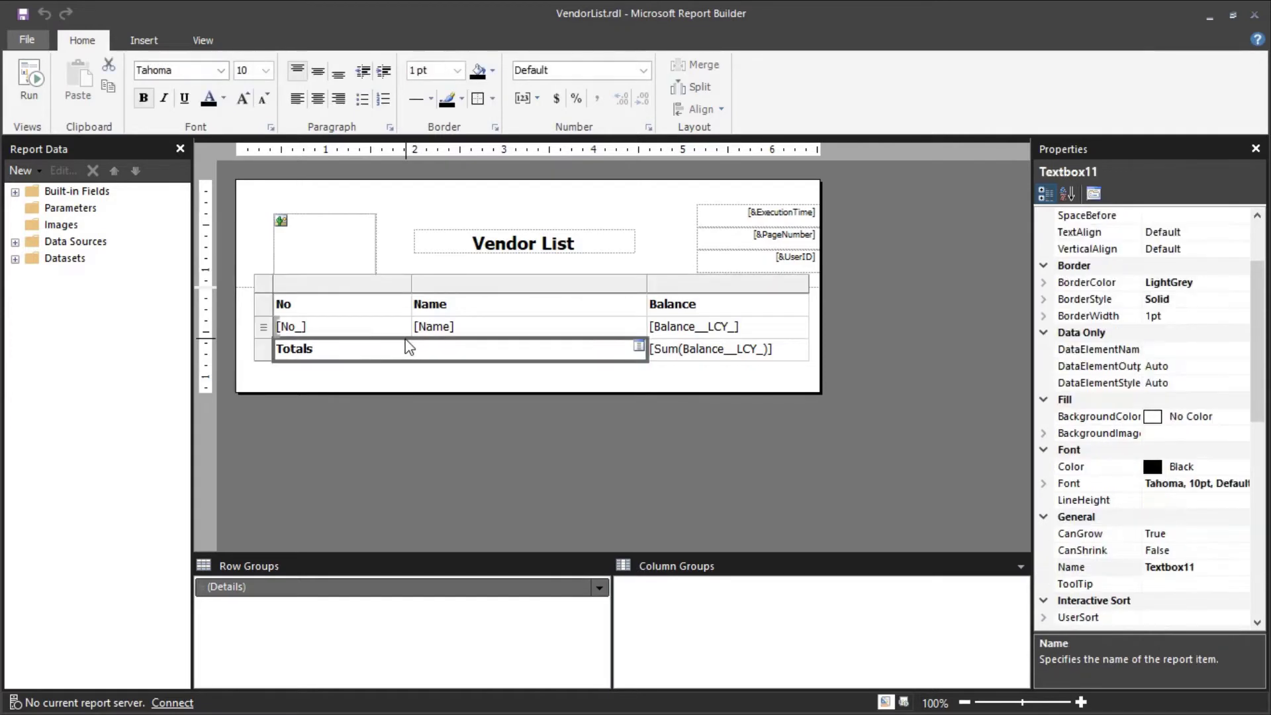
{"action": "left_click", "coordinate": [353, 404]}
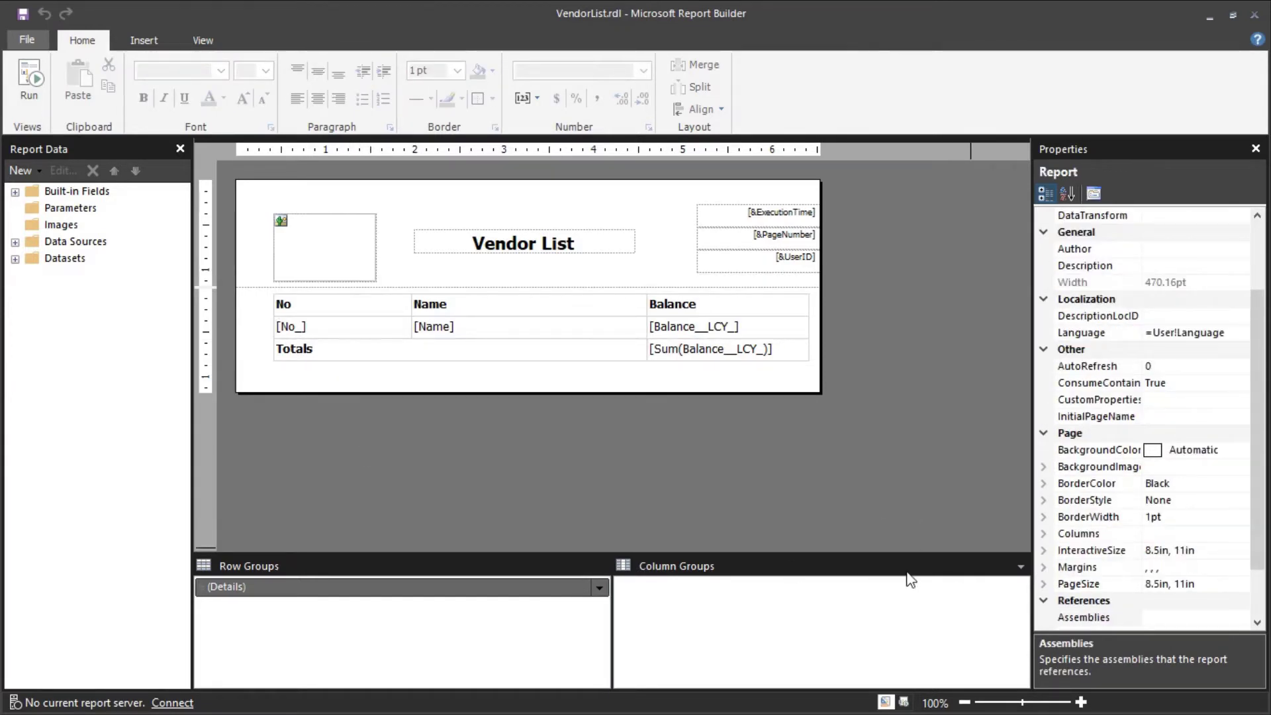
{"action": "left_click", "coordinate": [1020, 568]}
{"action": "left_click", "coordinate": [1023, 577]}
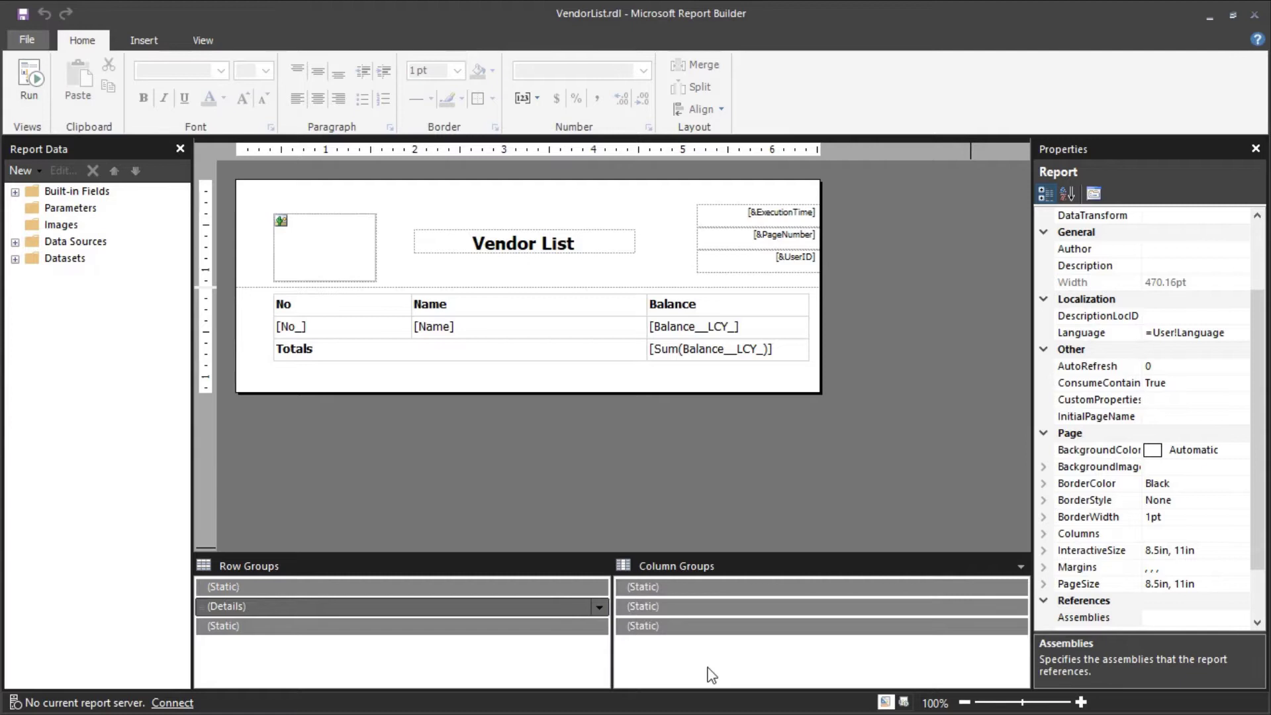
{"action": "left_click", "coordinate": [378, 585]}
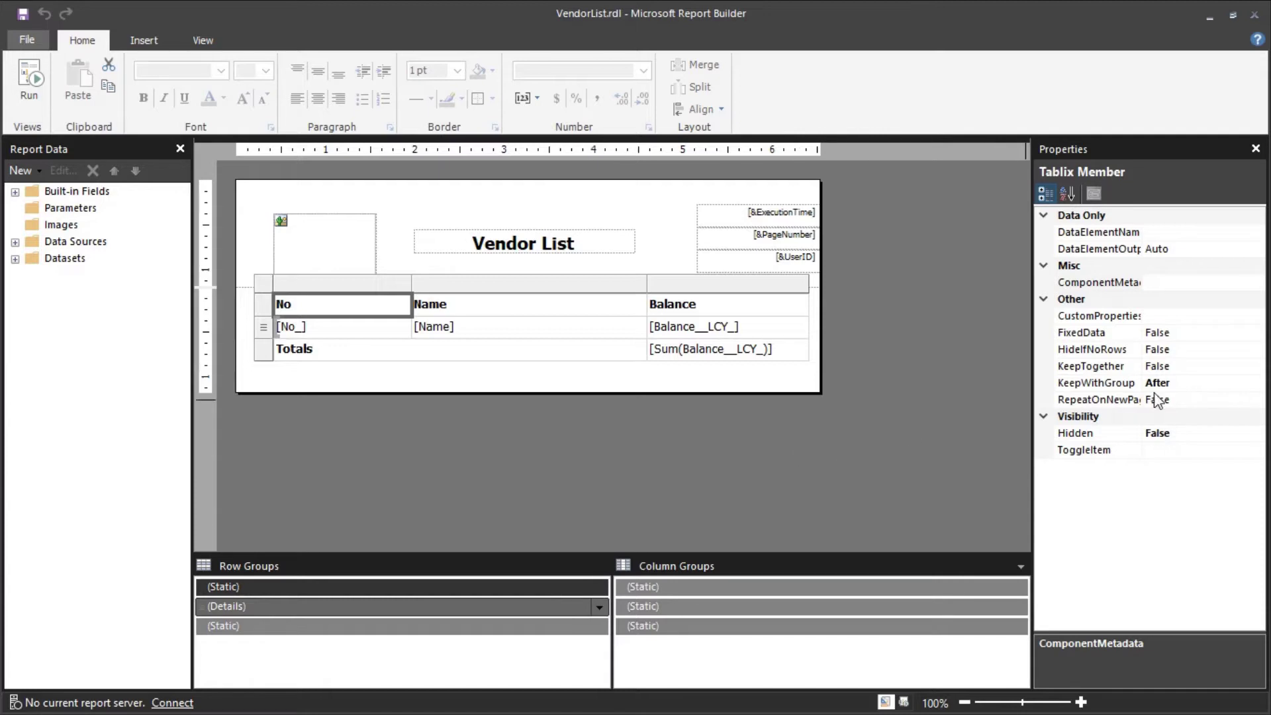
{"action": "left_click", "coordinate": [1196, 406]}
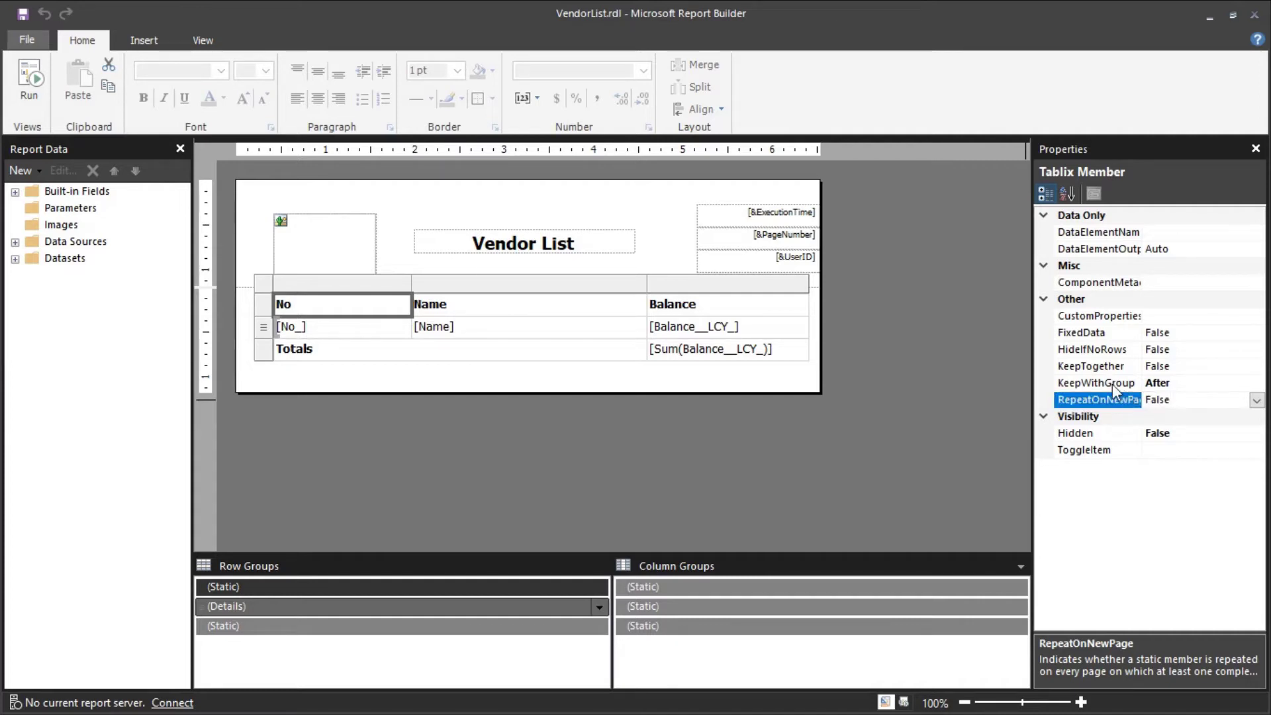
{"action": "left_click", "coordinate": [1166, 383]}
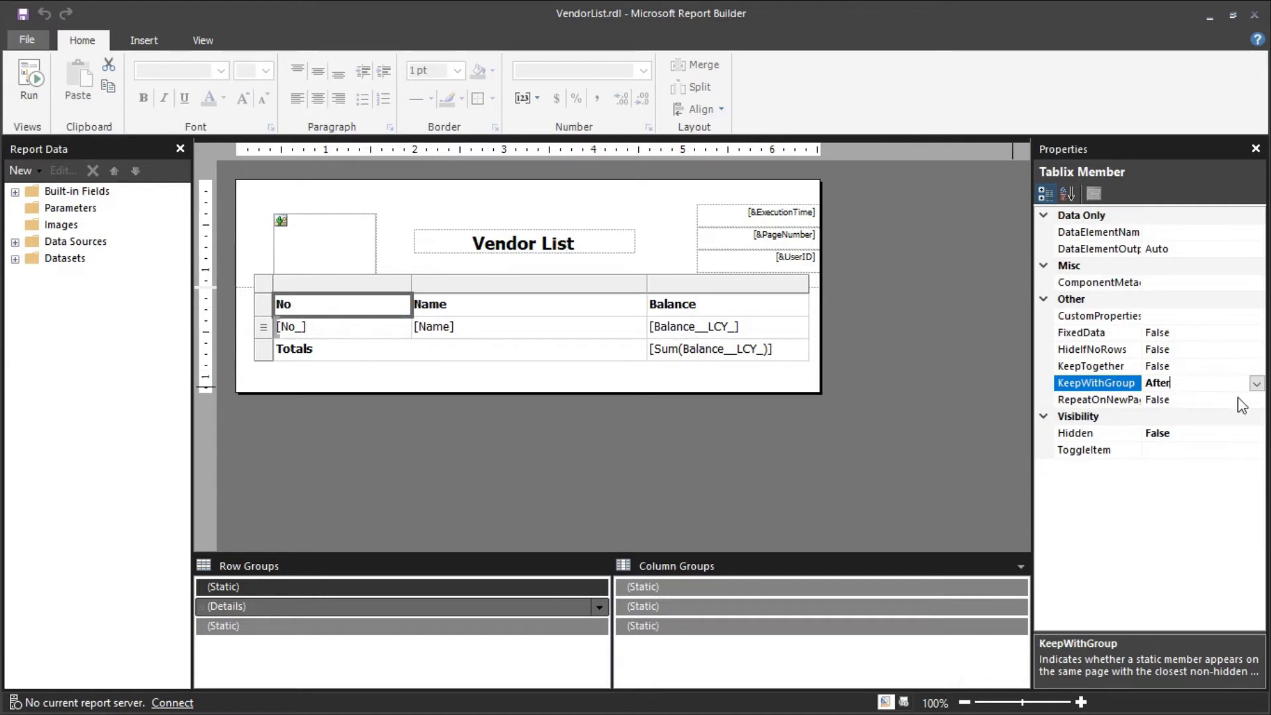
{"action": "left_click", "coordinate": [1256, 383]}
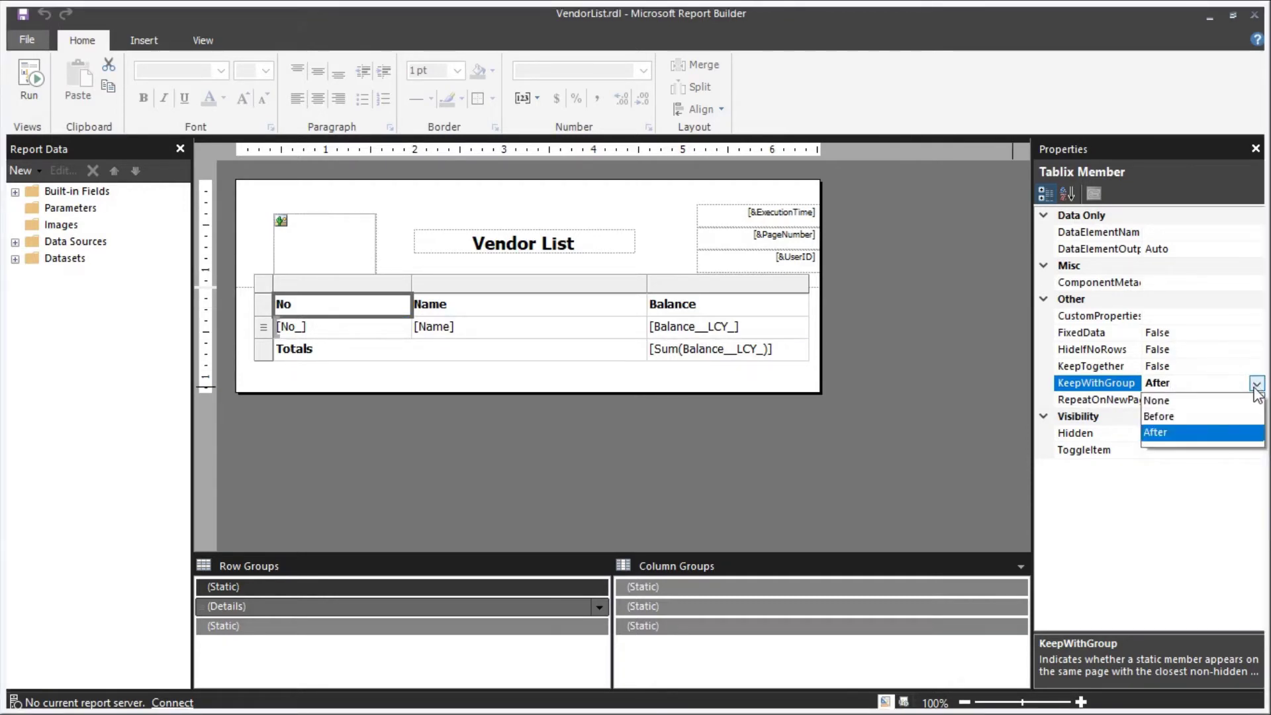
{"action": "left_click", "coordinate": [1165, 438]}
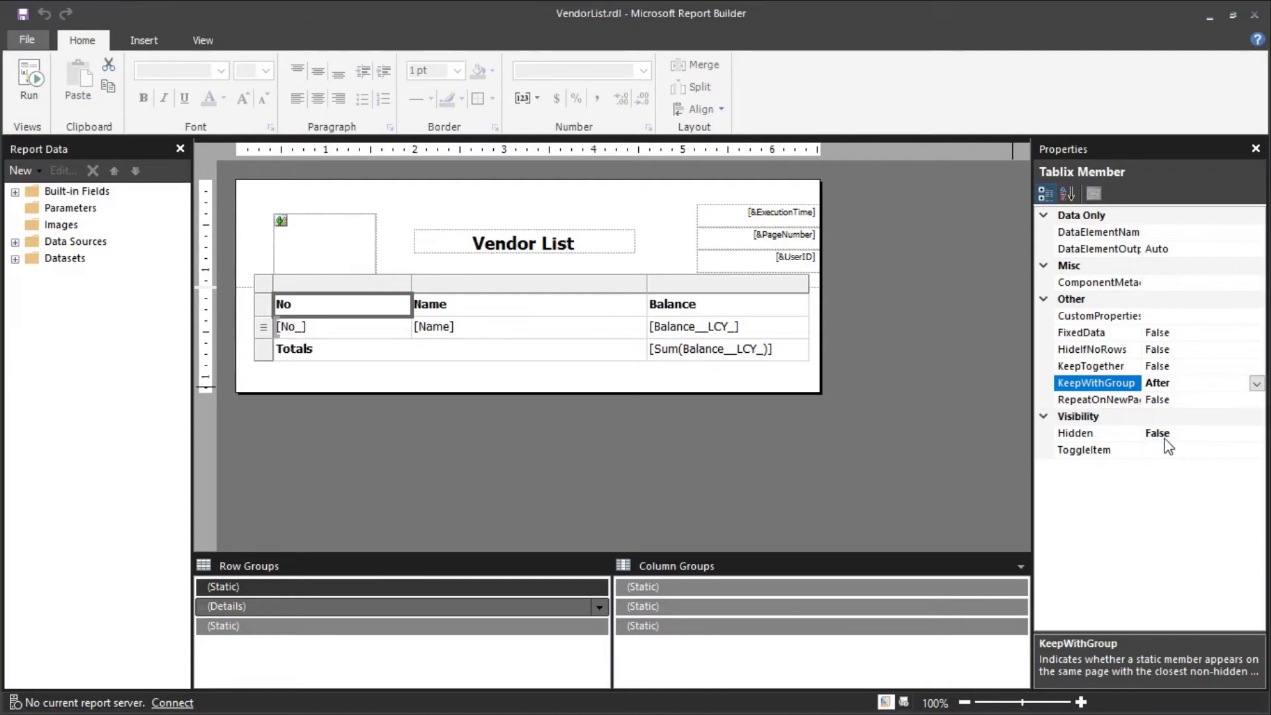
{"action": "left_click", "coordinate": [1174, 401]}
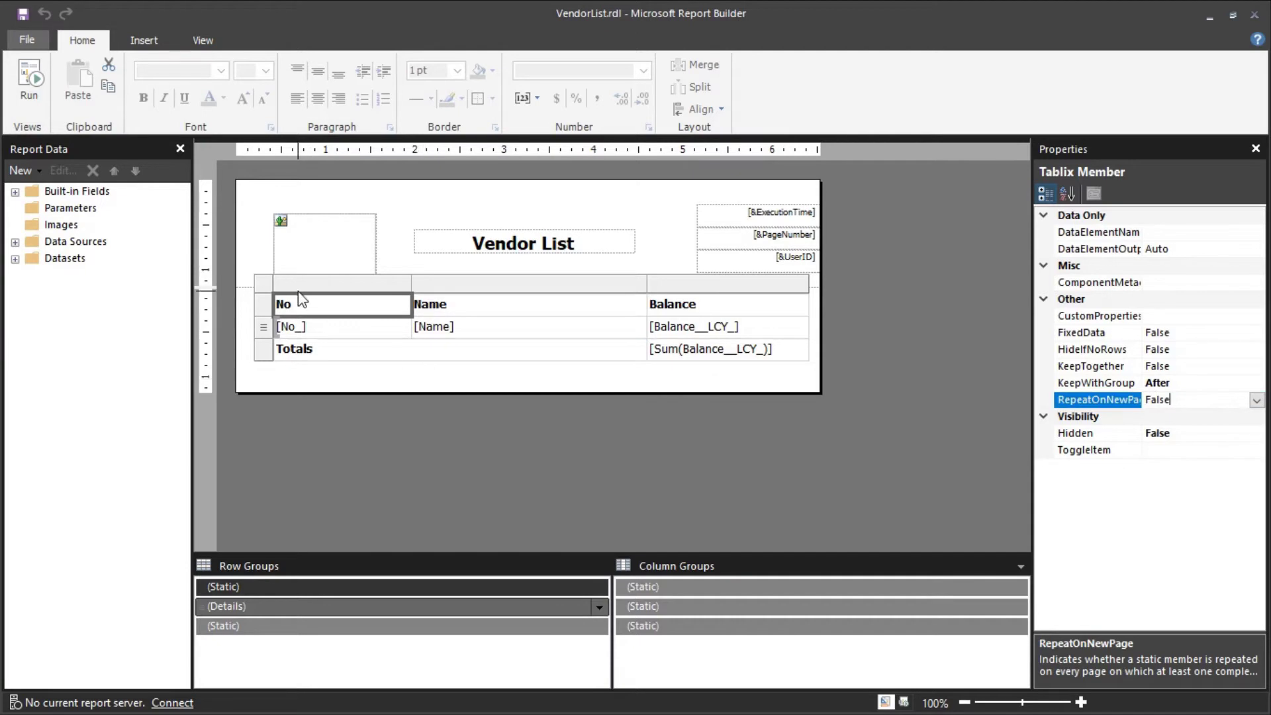
{"action": "left_click", "coordinate": [284, 304]}
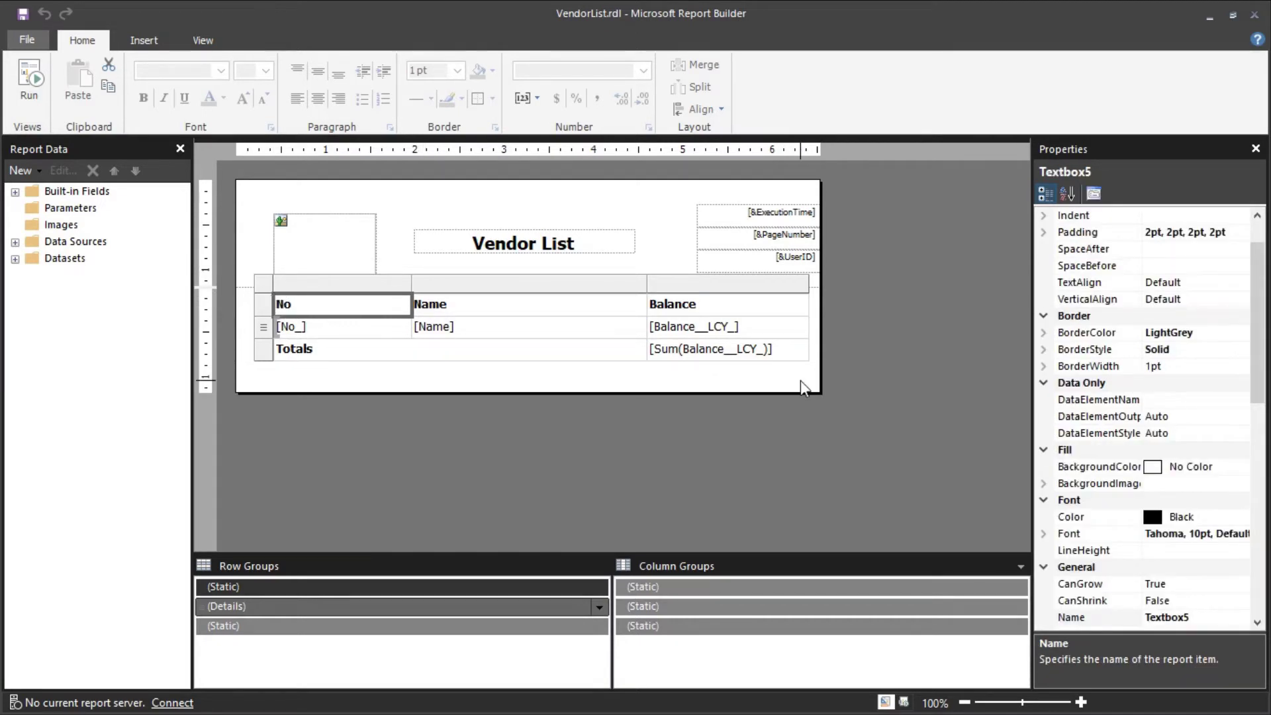
- Set RepeatOnNewPage to True on the static header Tablix Member
{"action": "left_click", "coordinate": [520, 607]}
{"action": "left_click", "coordinate": [533, 588]}
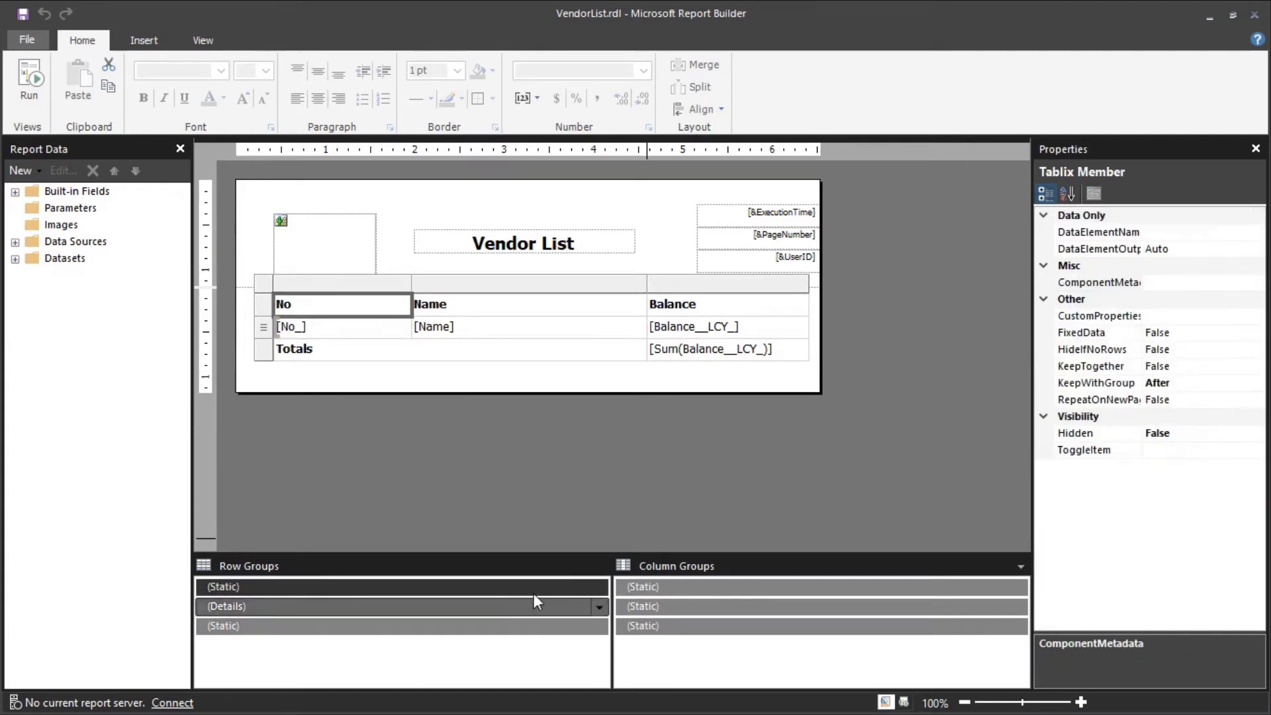
{"action": "left_click", "coordinate": [1208, 400]}
{"action": "left_click", "coordinate": [1255, 400]}
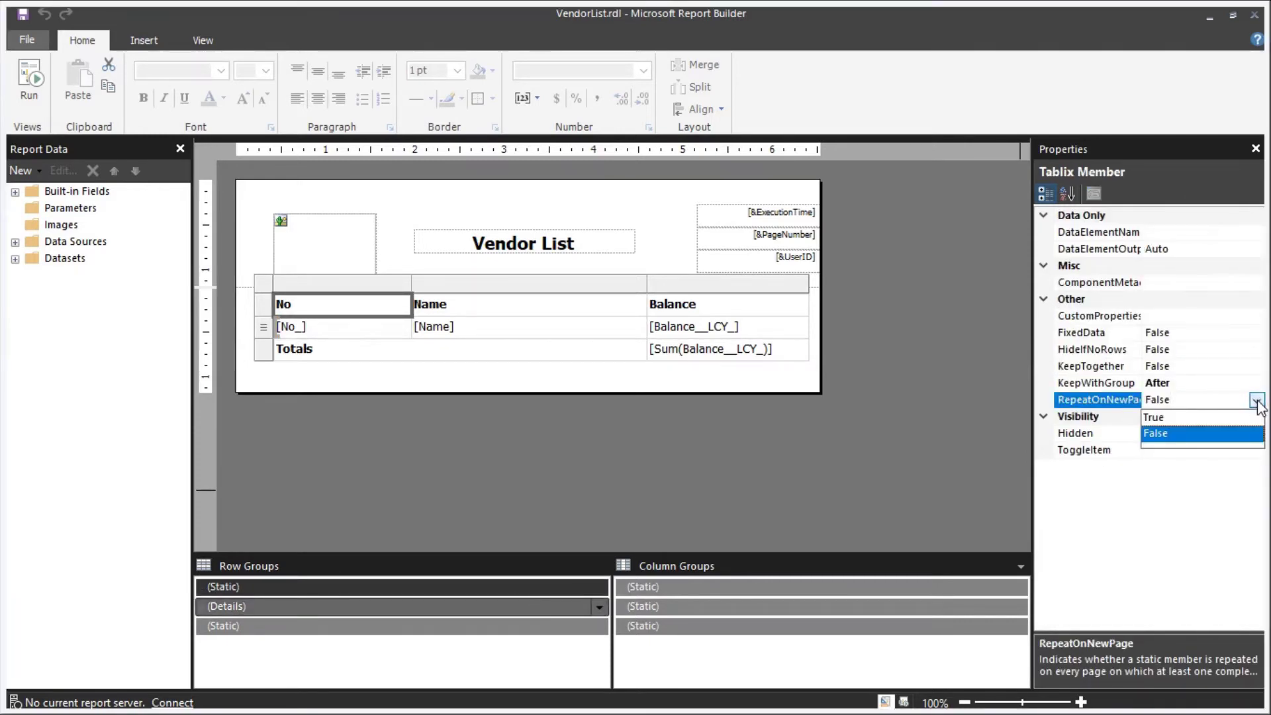
{"action": "left_click", "coordinate": [1159, 418]}
- Set FixedData to True on the same header row member
{"action": "left_click", "coordinate": [1166, 351]}
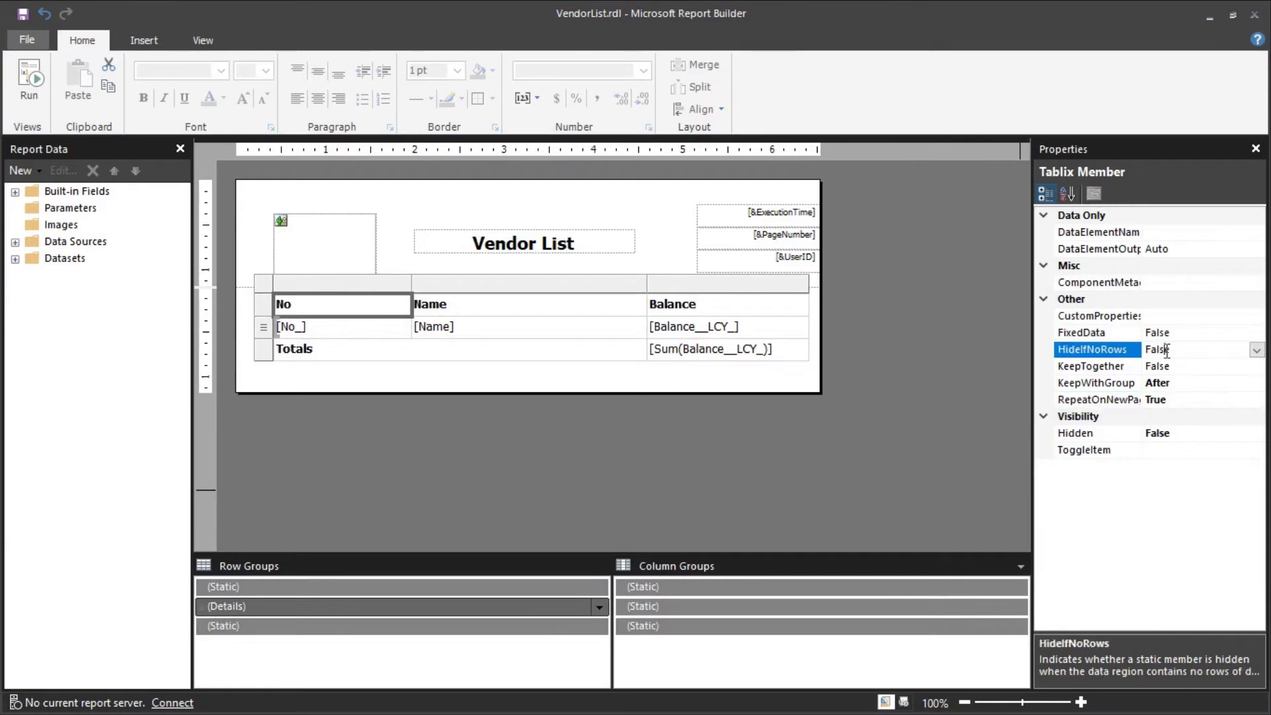
{"action": "left_click", "coordinate": [1176, 335]}
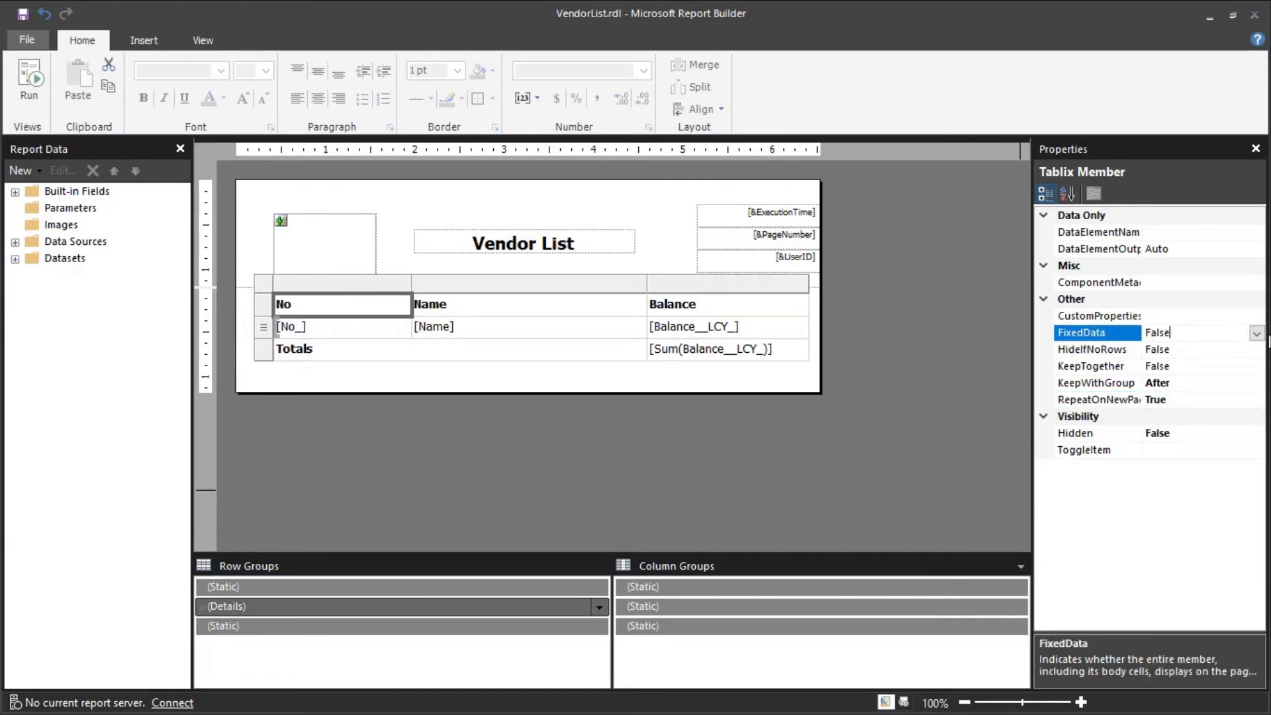
{"action": "left_click", "coordinate": [1256, 333]}
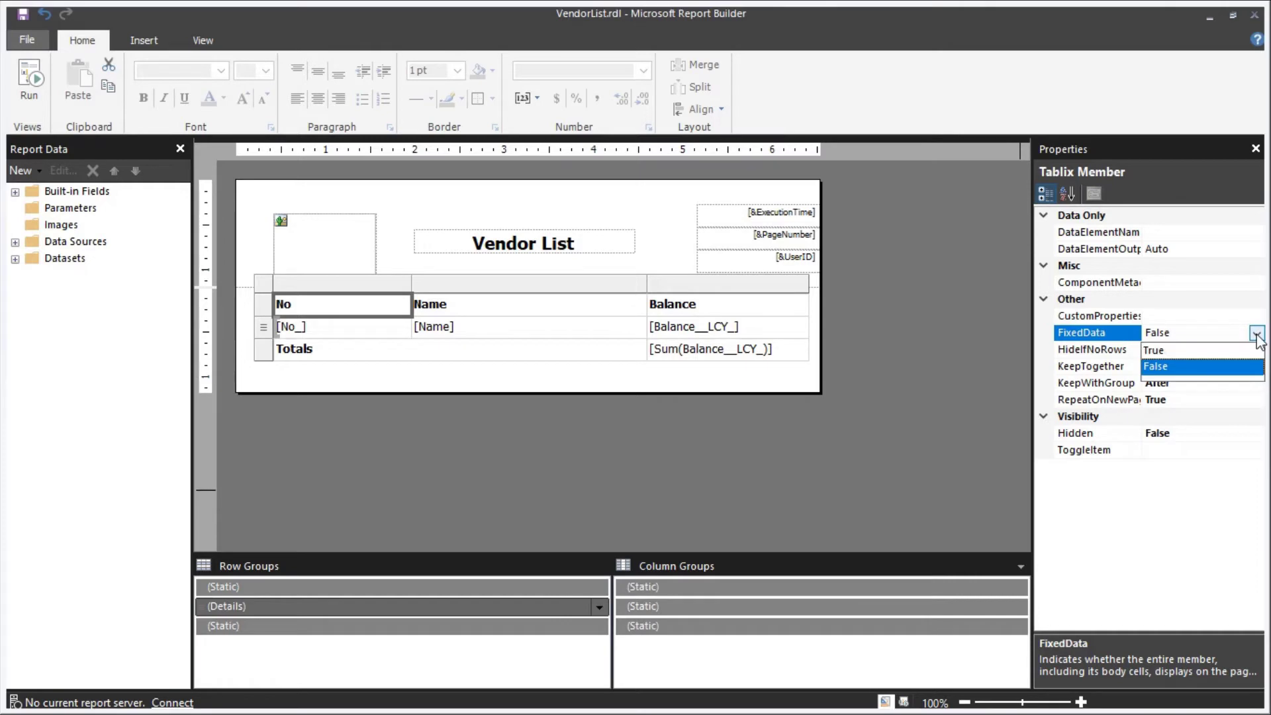
{"action": "left_click", "coordinate": [1180, 354]}
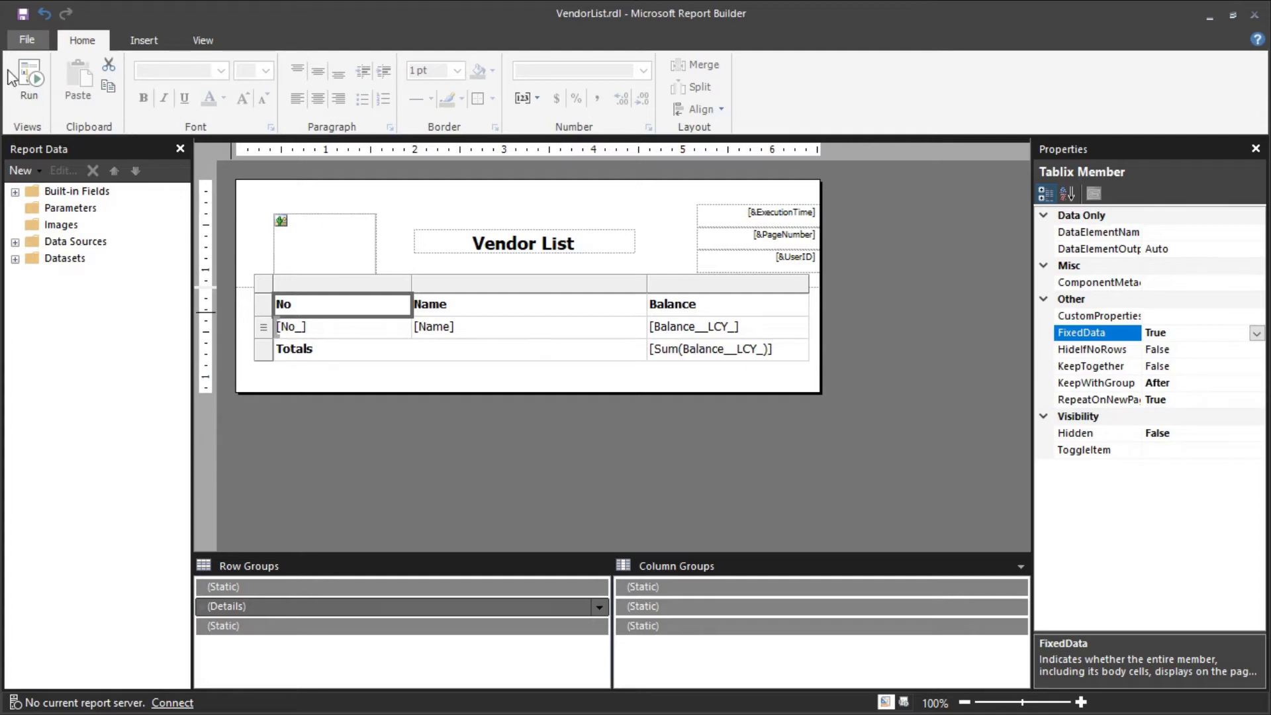
- Save the layout, republish VendorListExt to BC180 with F5, and return to Business Central
{"action": "left_click", "coordinate": [24, 13]}
{"action": "key", "text": "alt+Tab"}
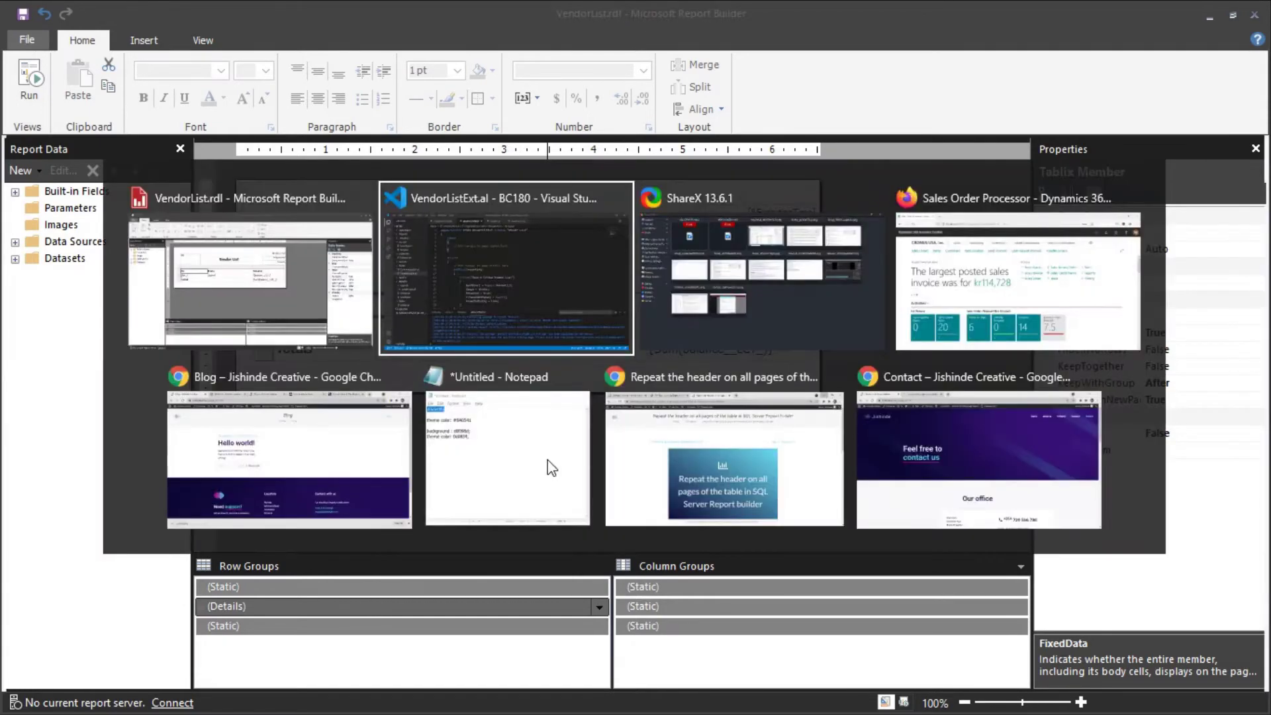
{"action": "left_click", "coordinate": [436, 236]}
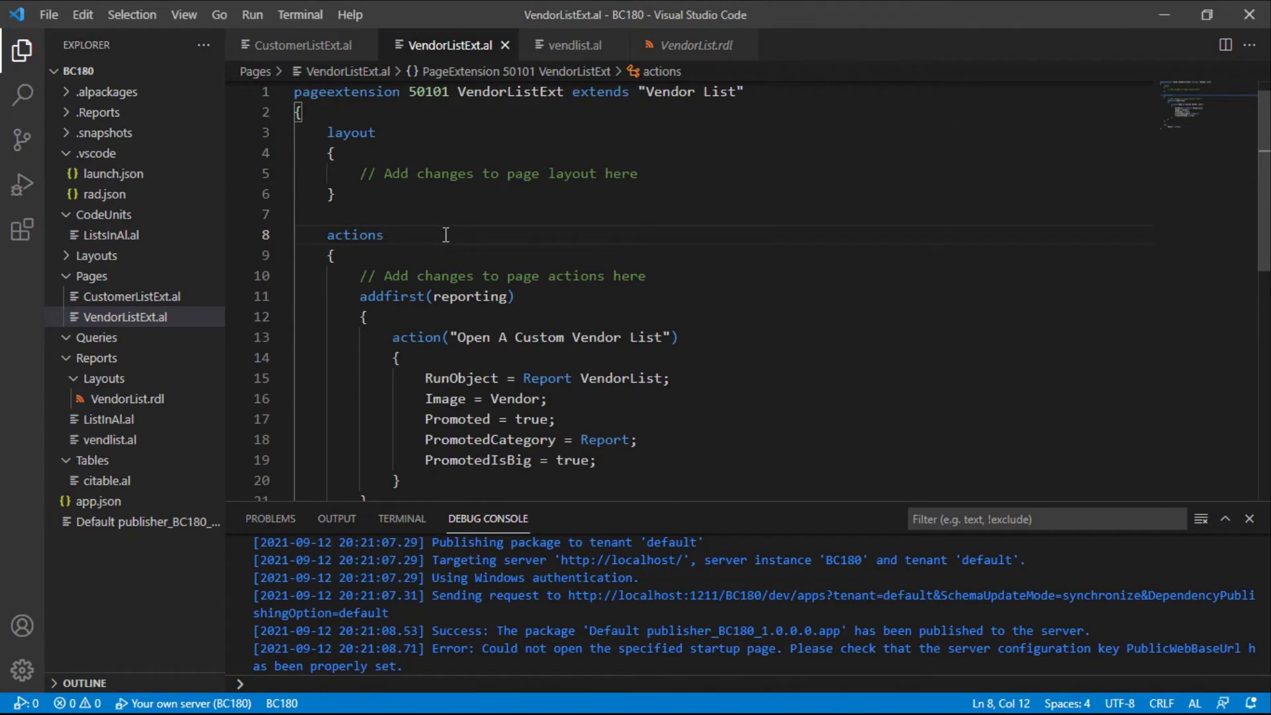
{"action": "key", "text": "F5"}
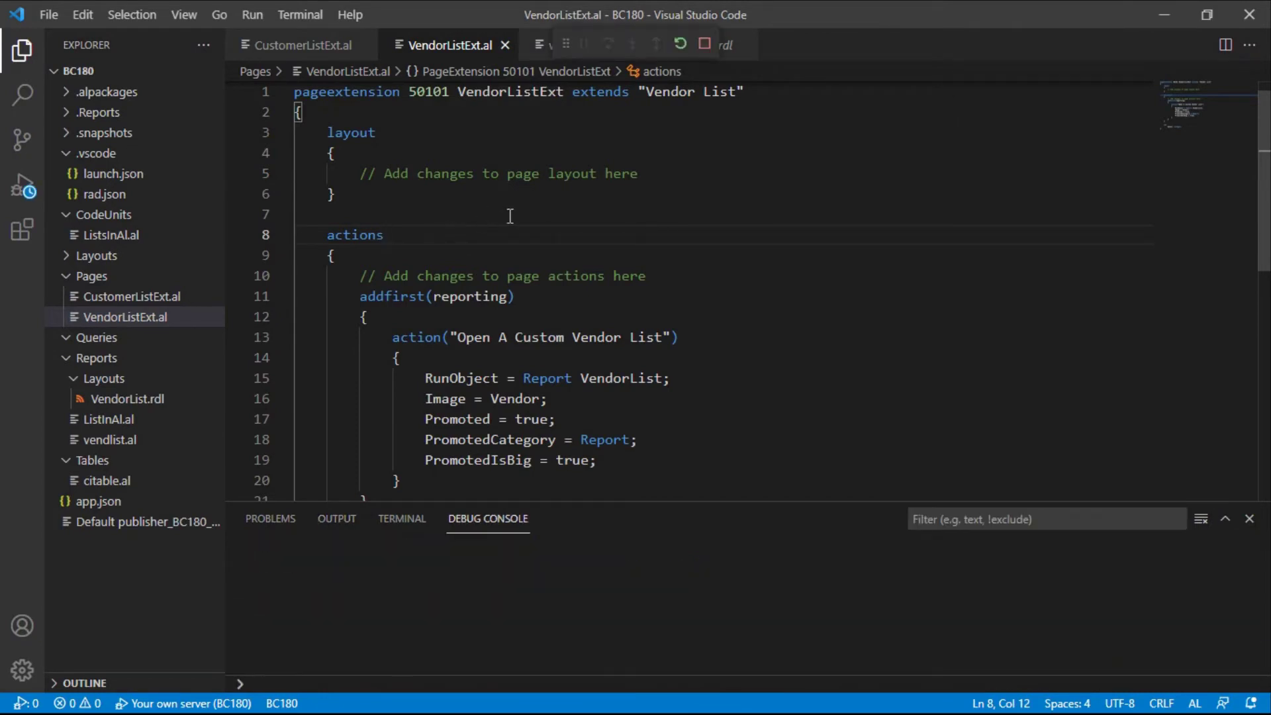
{"action": "key", "text": "alt+Tab"}
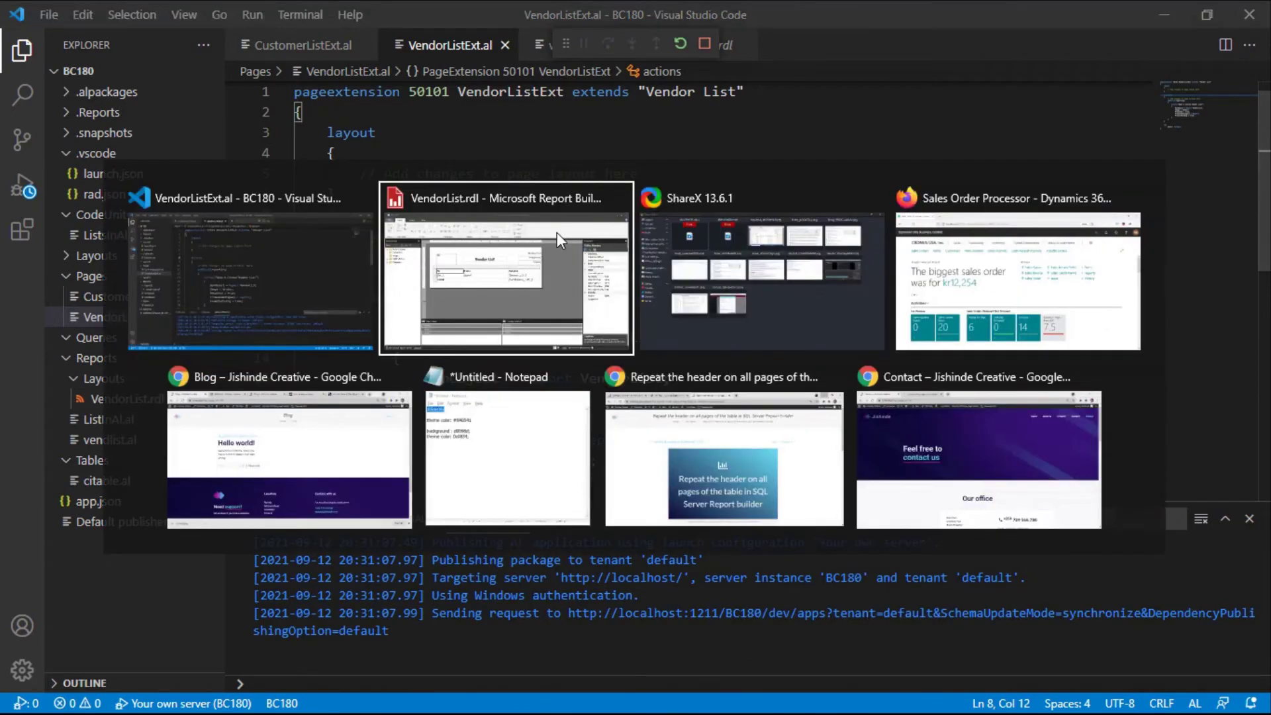
{"action": "key", "text": "alt+Tab"}
{"action": "key", "text": "alt+Tab"}
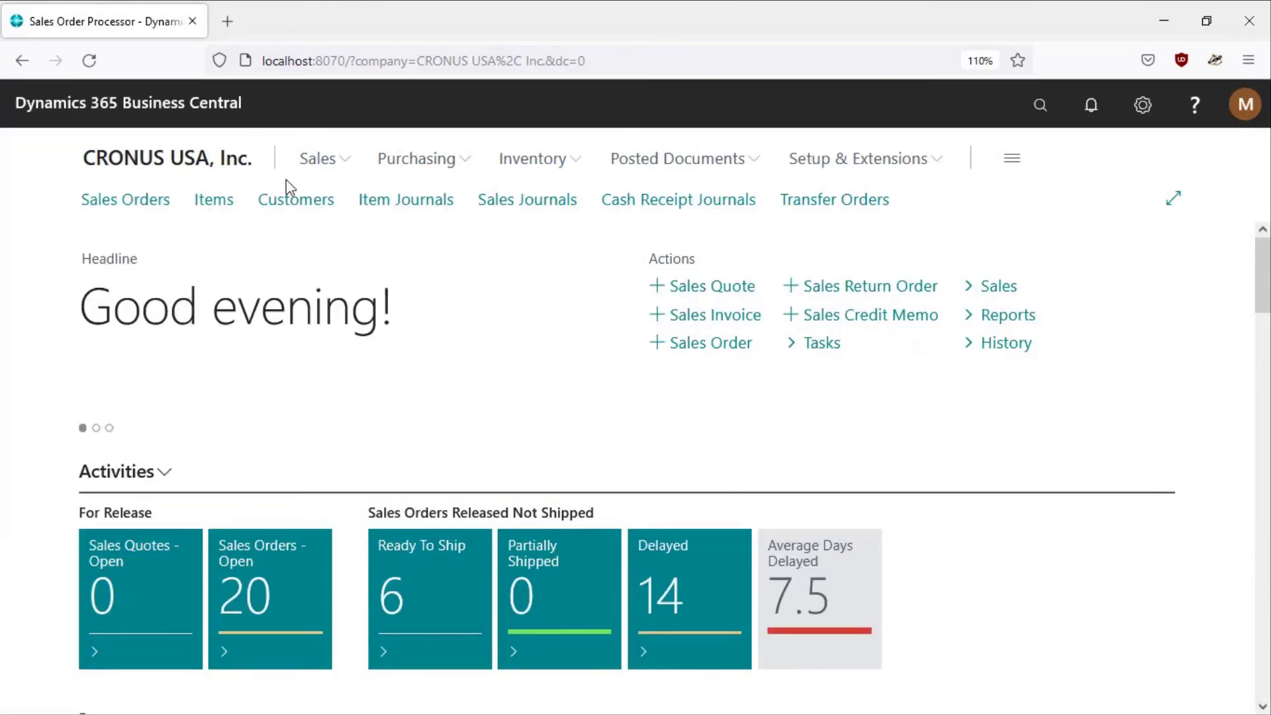
- Go to Purchasing > Vendors and open the Open A Custom Vendor List report in a new tab
{"action": "left_click", "coordinate": [419, 162]}
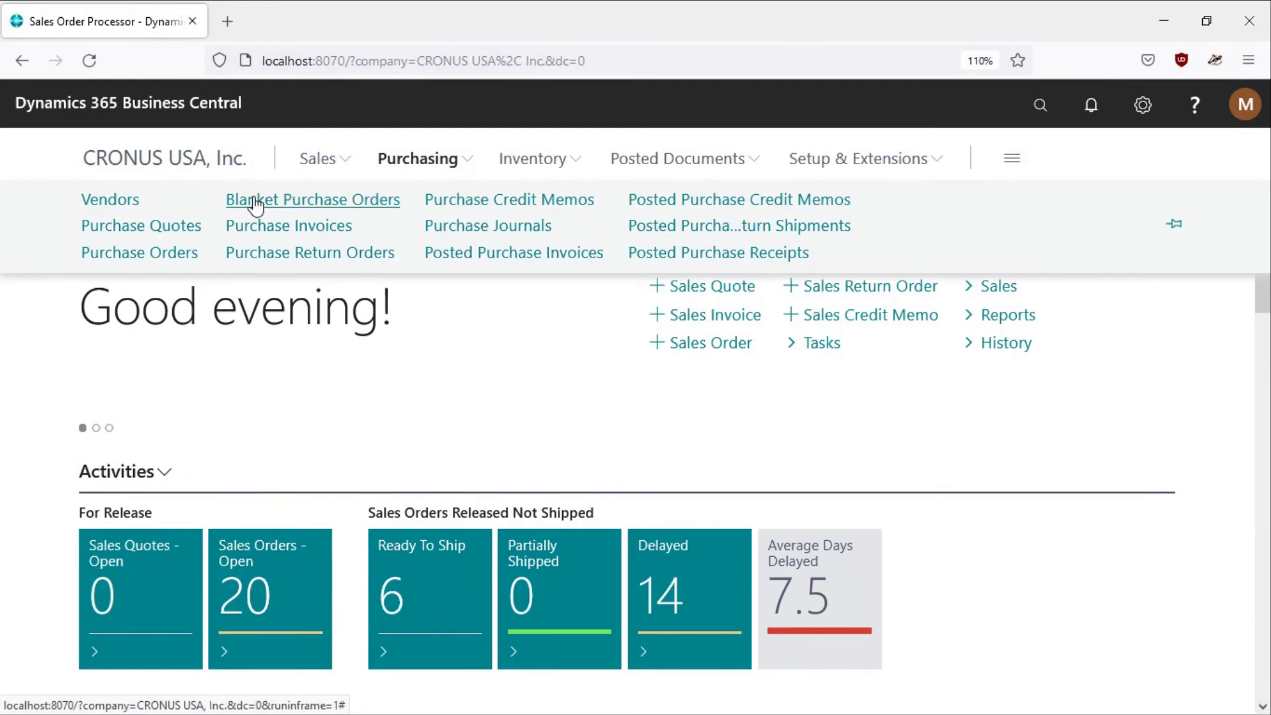
{"action": "left_click", "coordinate": [124, 207]}
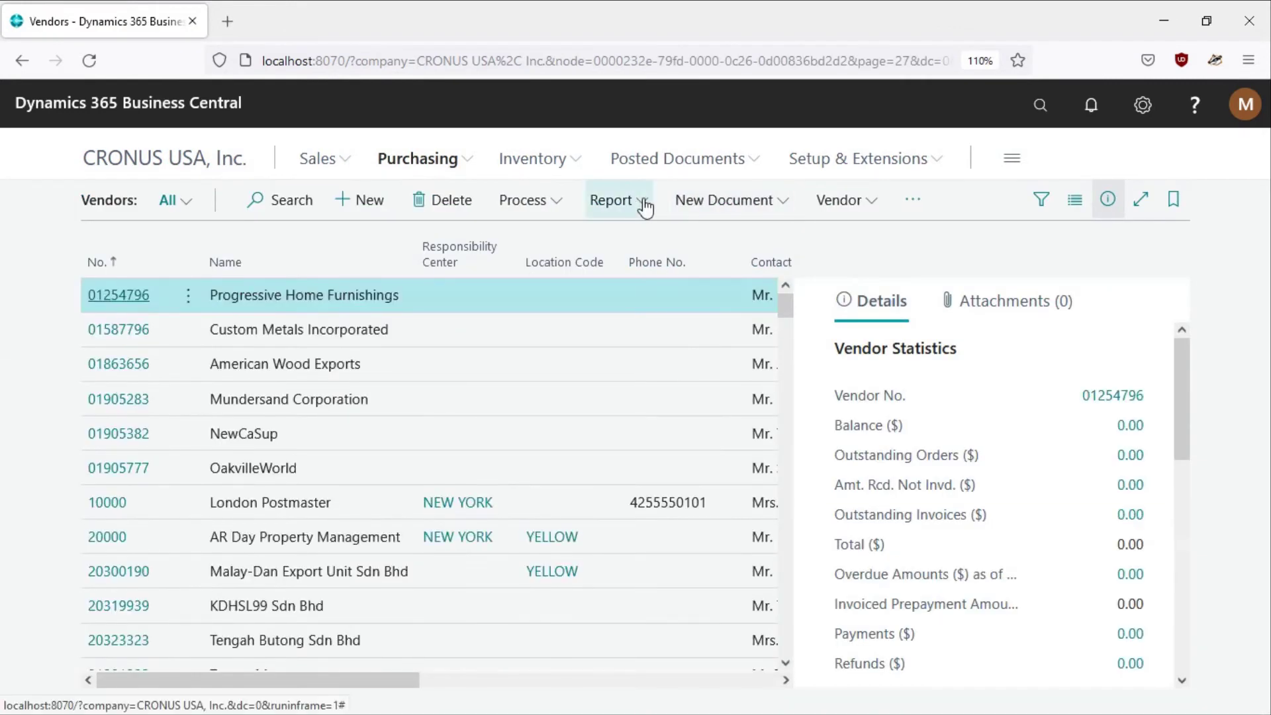
{"action": "left_click", "coordinate": [643, 202]}
{"action": "right_click", "coordinate": [658, 239]}
{"action": "left_click", "coordinate": [695, 173]}
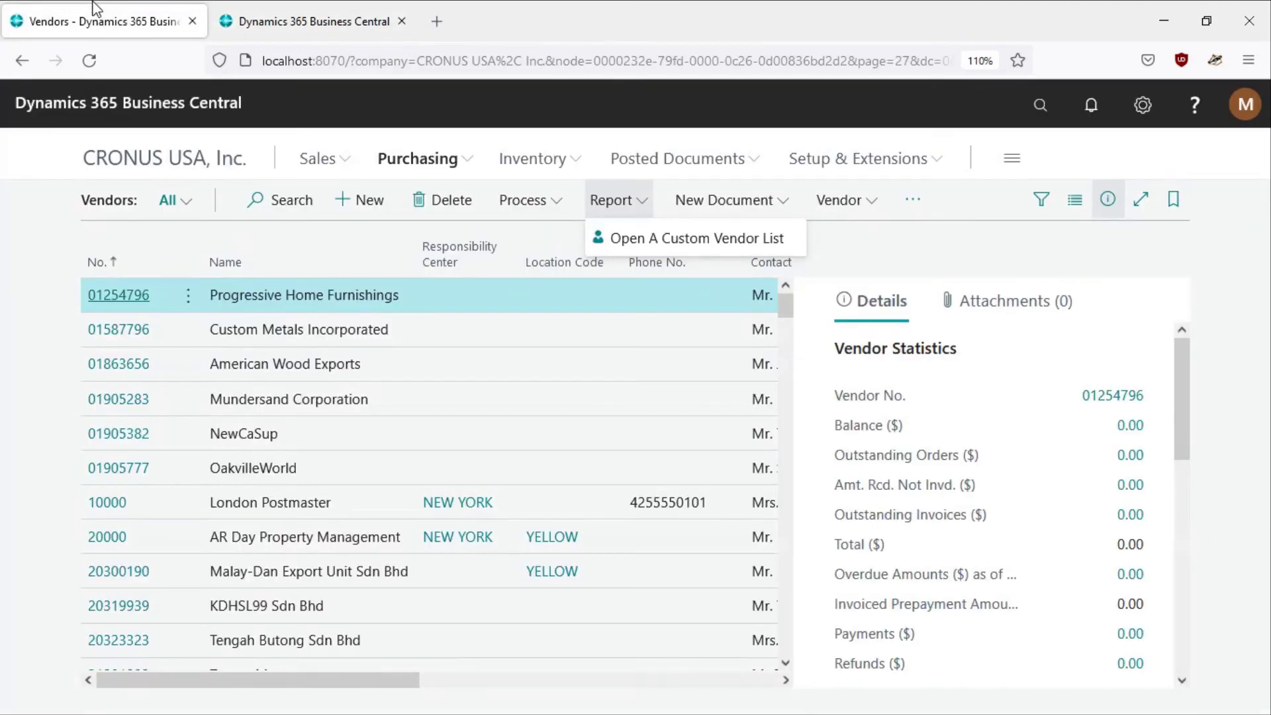
- Run the custom Vendor List report without a vendor No. filter to preview it
{"action": "left_click", "coordinate": [778, 240]}
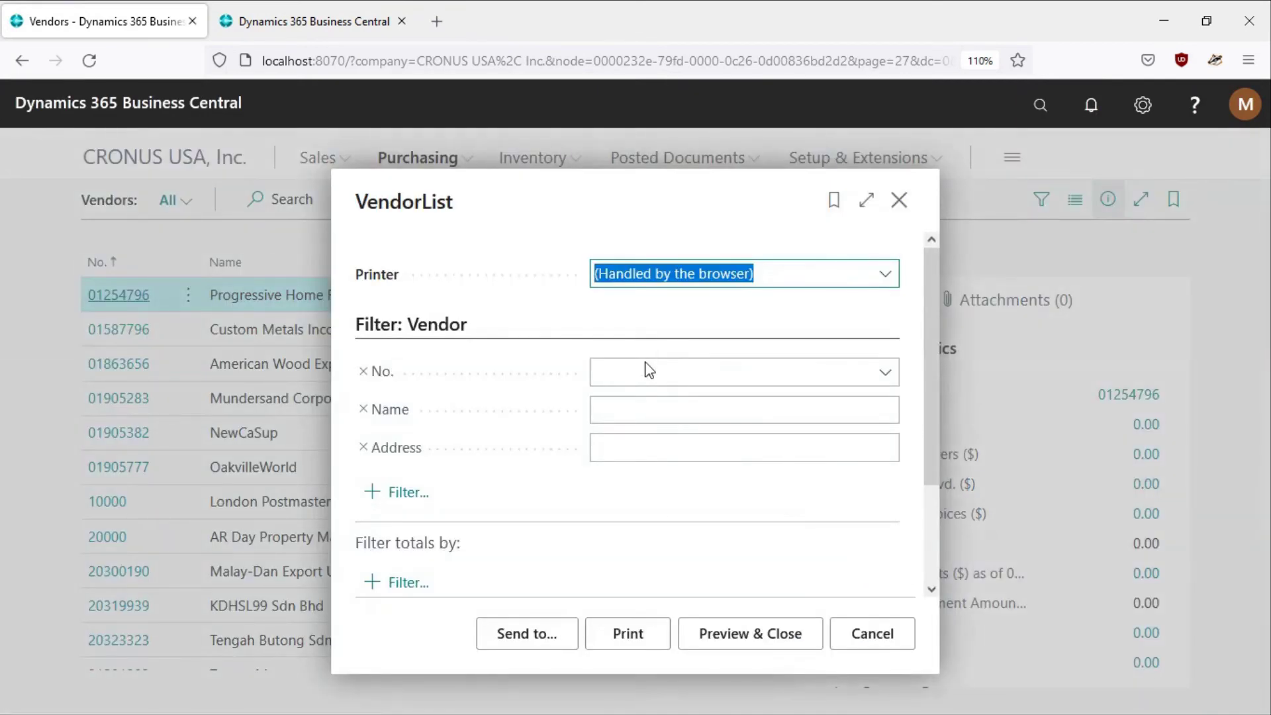
{"action": "left_click", "coordinate": [660, 376]}
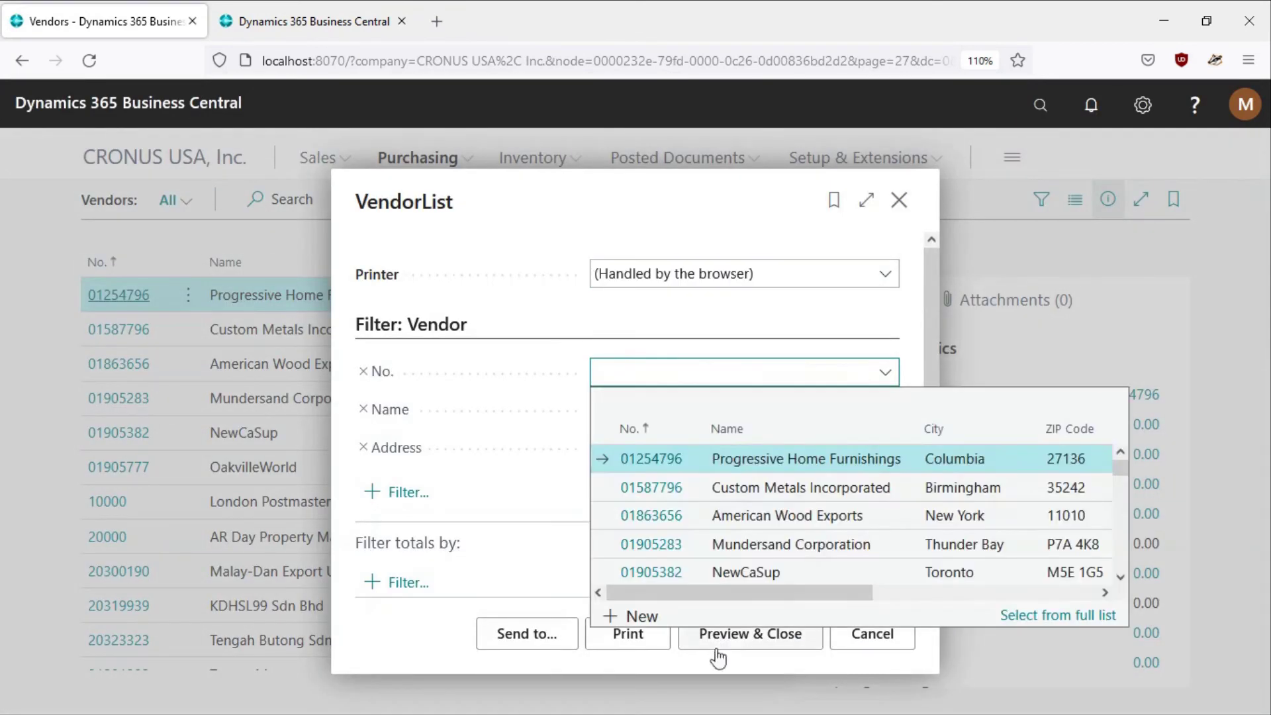
{"action": "key", "text": "Escape"}
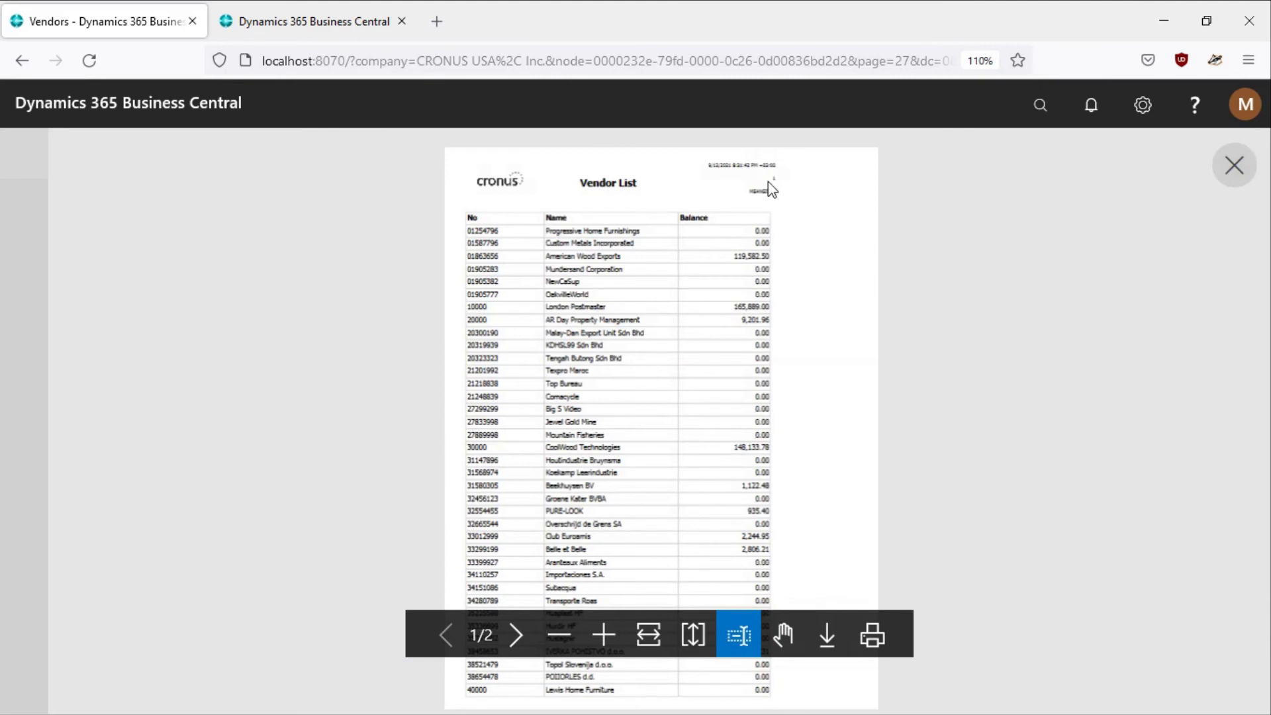
- Zoom into the preview and compare pages 1 and 2 for the repeated No, Name, Balance headers
{"action": "left_click", "coordinate": [604, 635]}
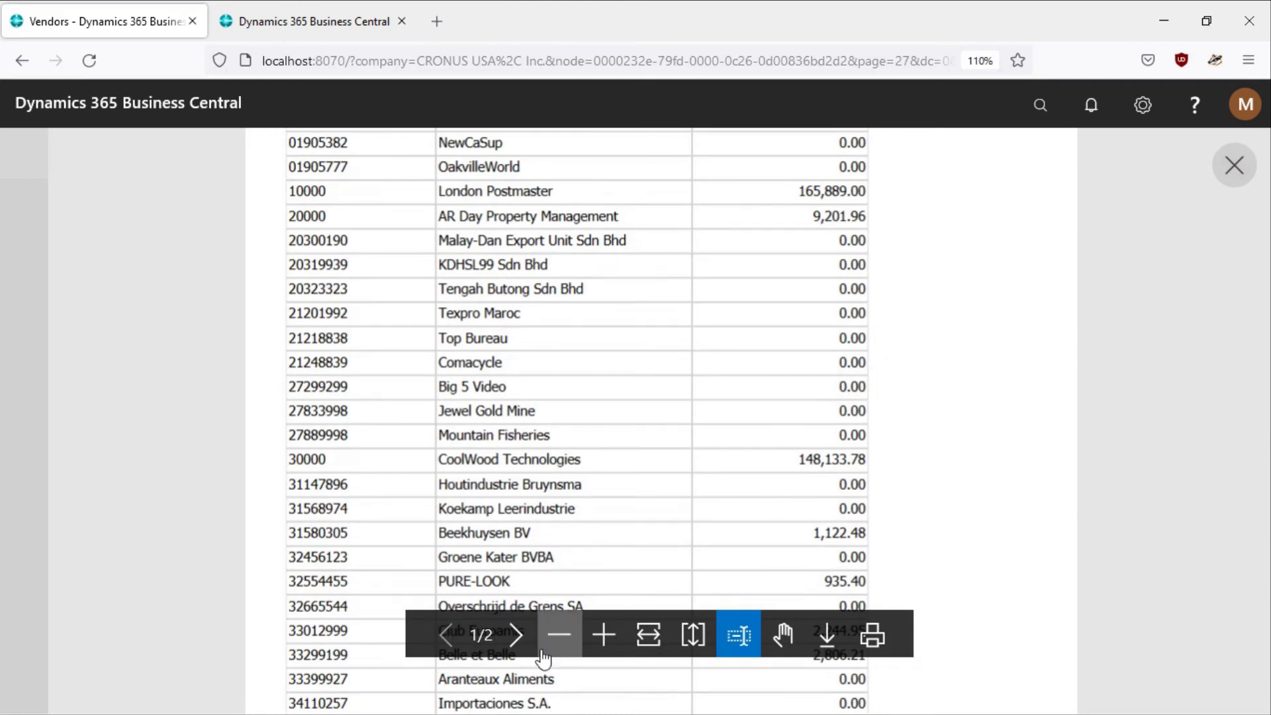
{"action": "left_click", "coordinate": [515, 646]}
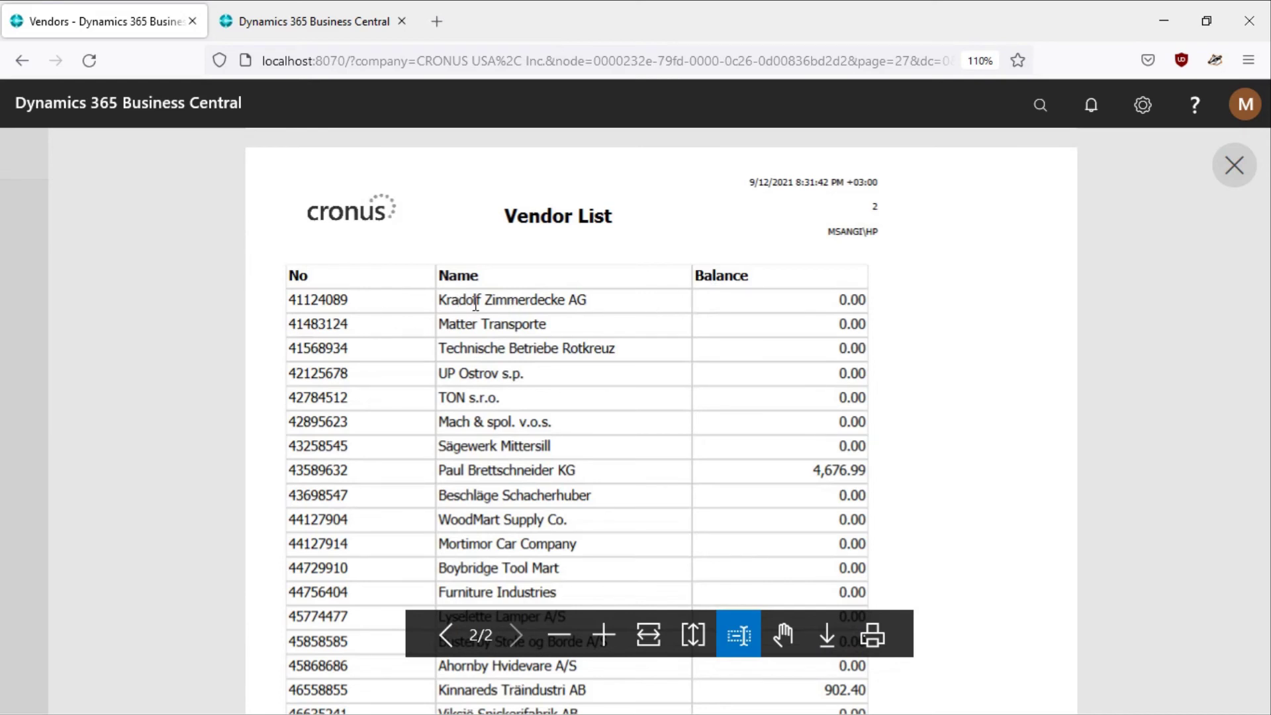
{"action": "left_click", "coordinate": [447, 645]}
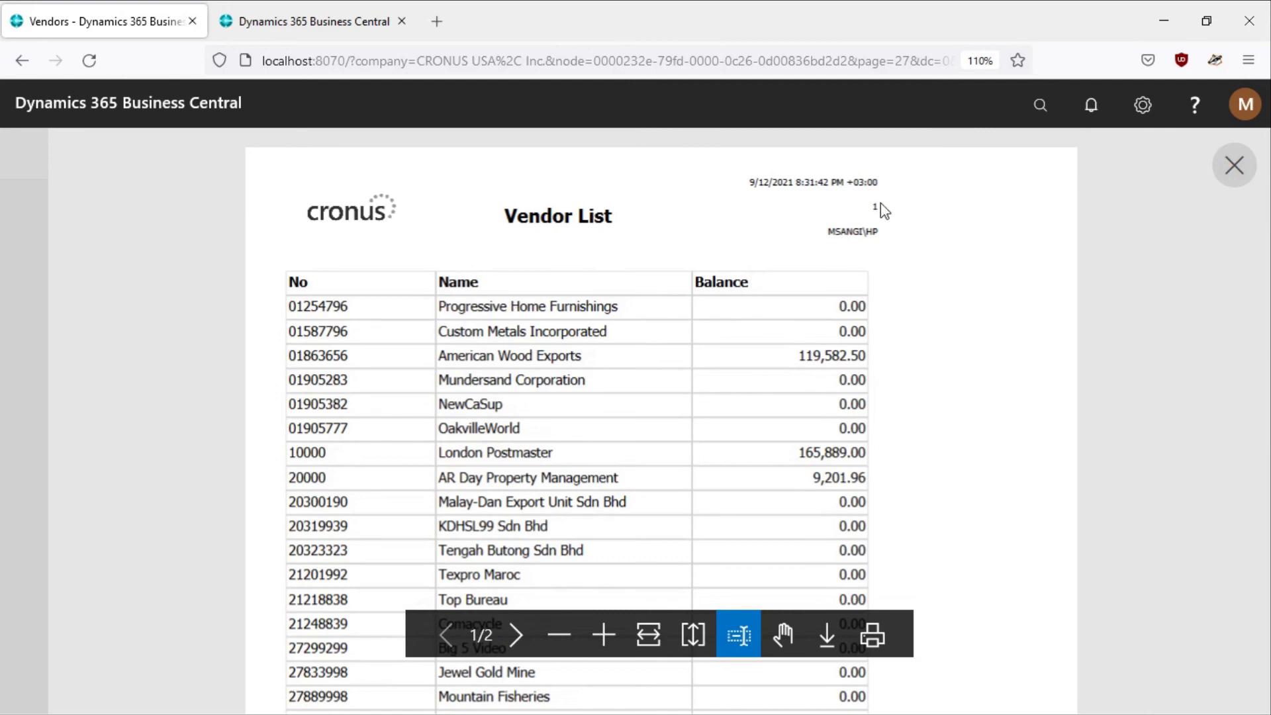
{"action": "key", "text": "ctrl+a"}
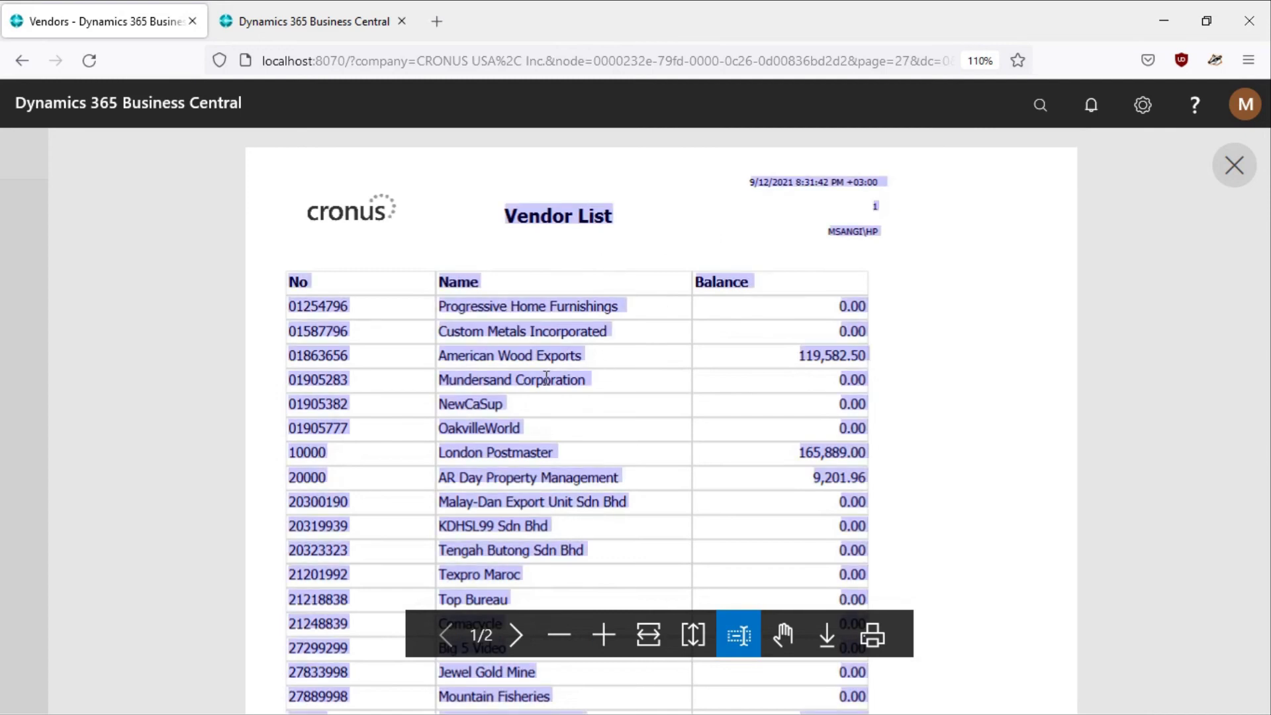
{"action": "left_click", "coordinate": [546, 377]}
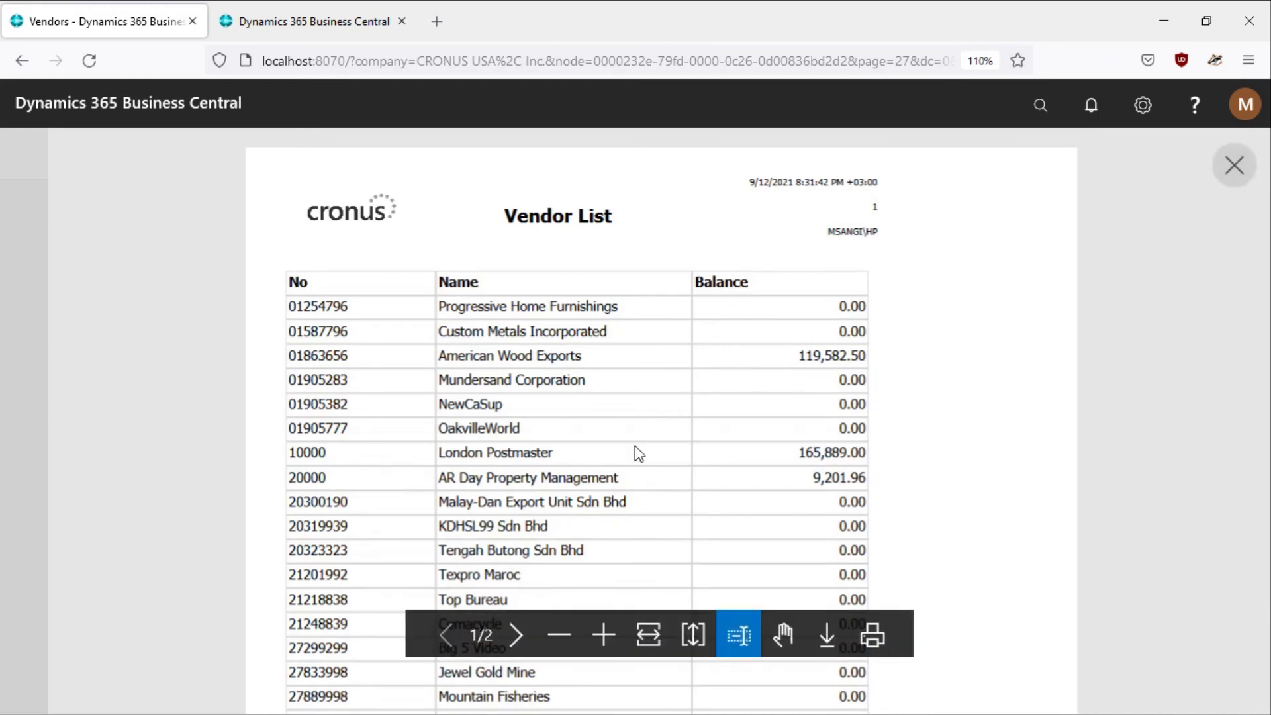
{"action": "left_click", "coordinate": [507, 637]}
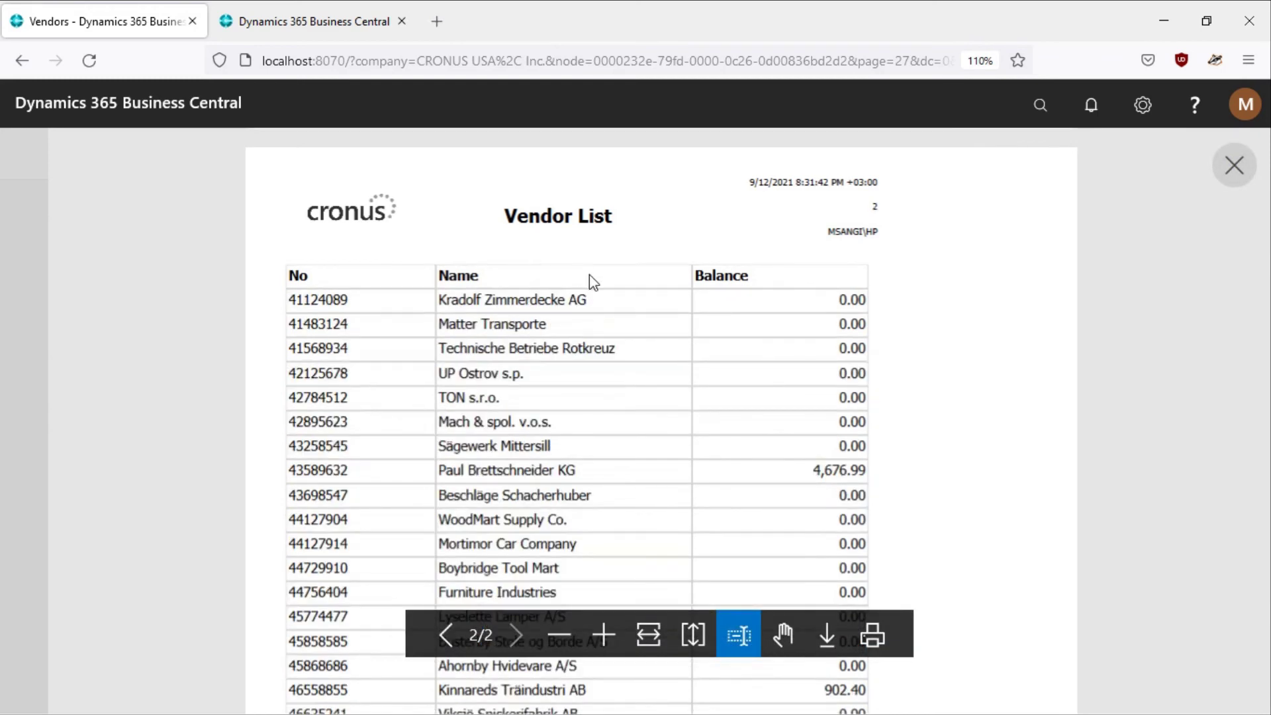